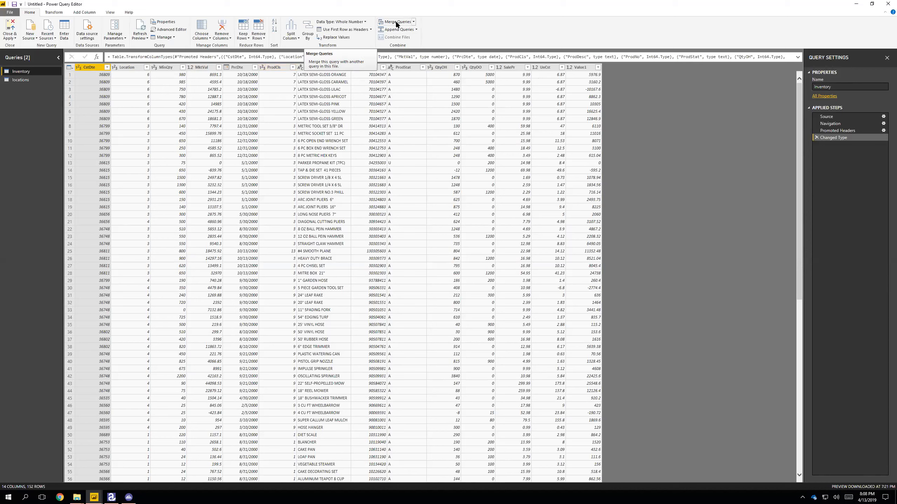
Start merging queries as a new query, with Inventory as the first table and locations as the second
{"action": "left_click", "coordinate": [413, 23]}
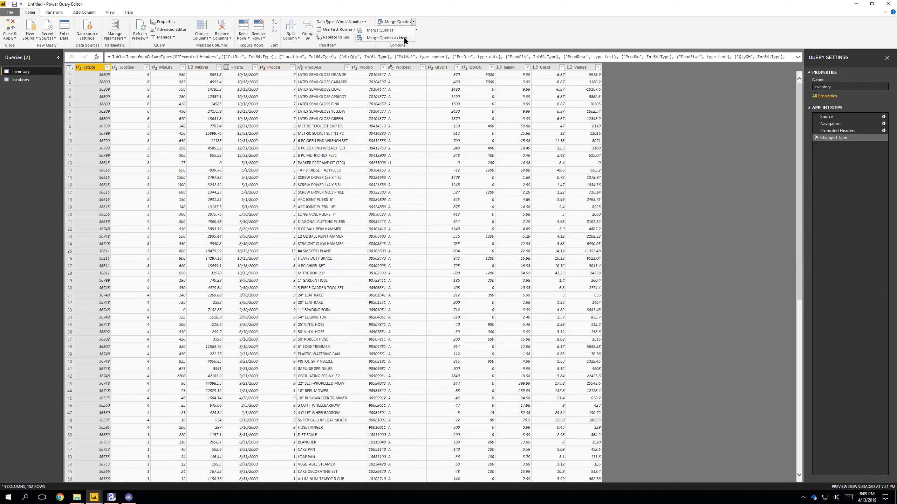
{"action": "left_click", "coordinate": [404, 37]}
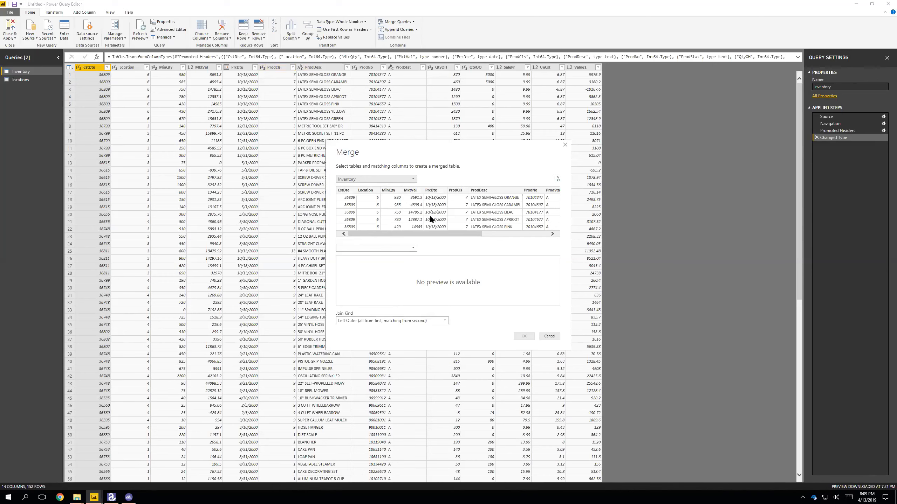
{"action": "left_click", "coordinate": [411, 246]}
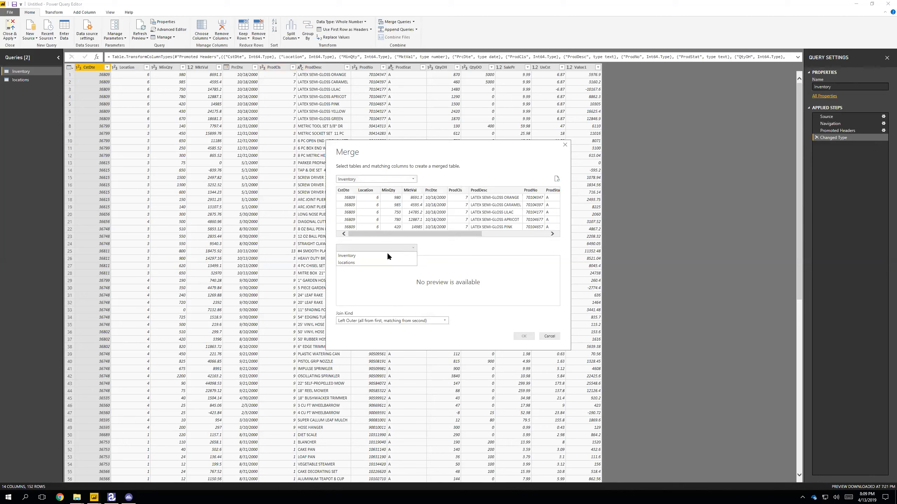
{"action": "left_click", "coordinate": [365, 261]}
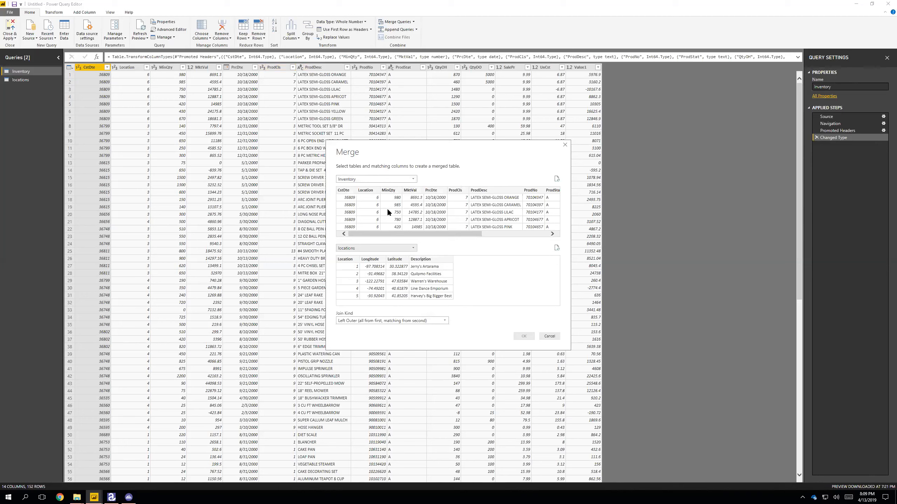
Match both tables on their Location columns and create the merge with a Left Outer join
{"action": "left_click", "coordinate": [370, 190]}
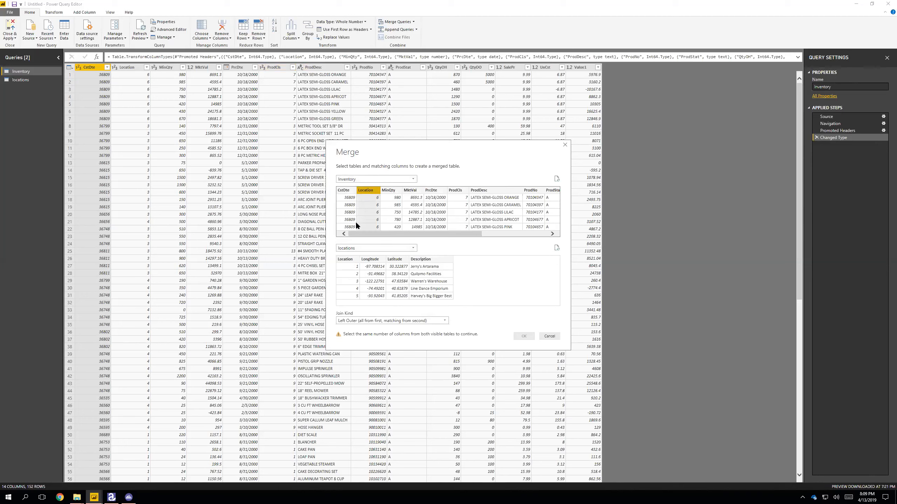
{"action": "left_click", "coordinate": [346, 259]}
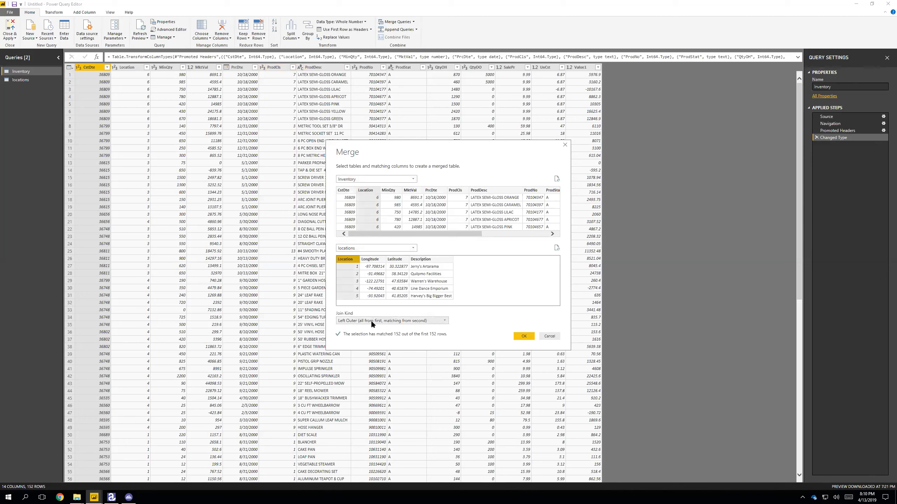
{"action": "left_click", "coordinate": [395, 322]}
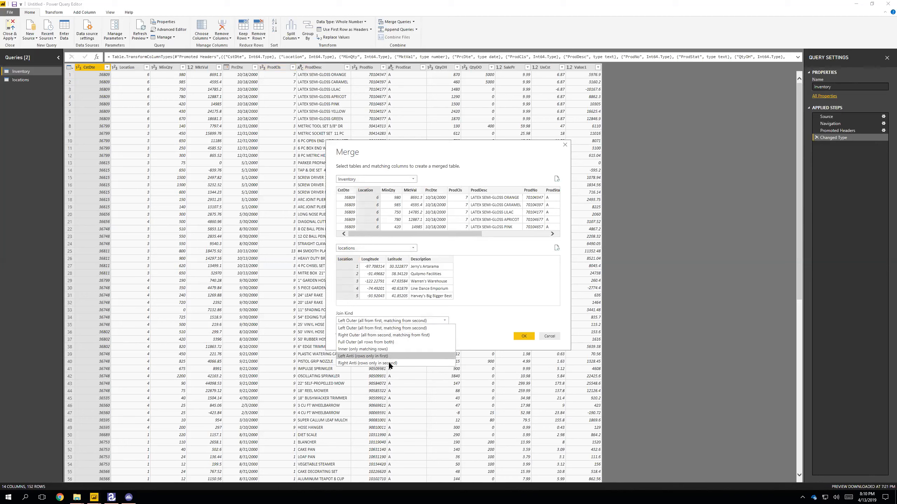
{"action": "left_click", "coordinate": [388, 328]}
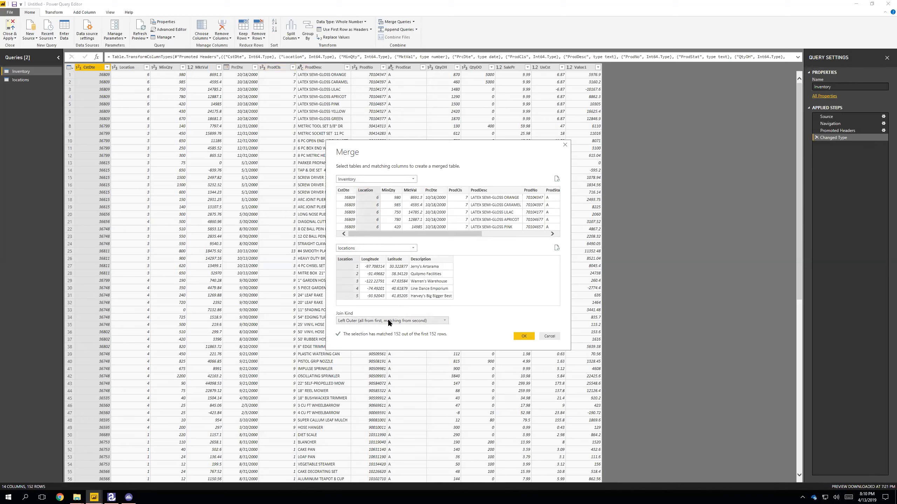
{"action": "left_click", "coordinate": [523, 336]}
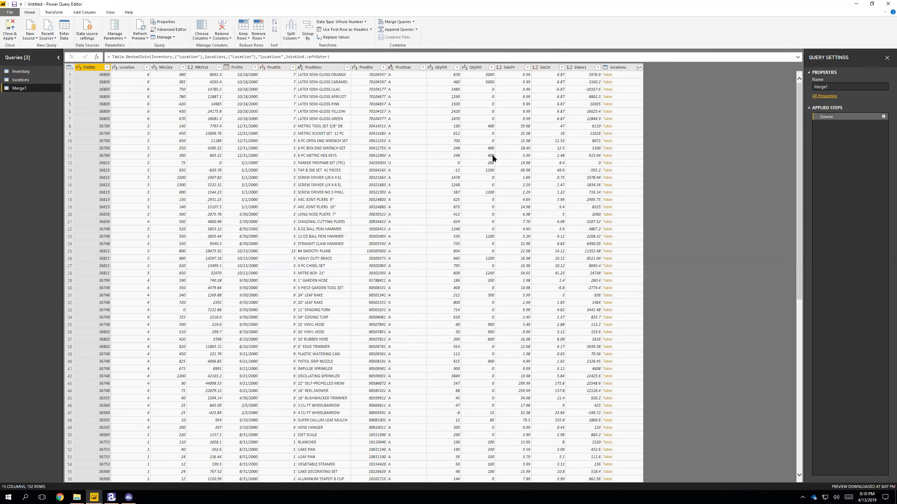
Expand the merged locations column into all of its columns, keeping the original column name as prefix
{"action": "left_click", "coordinate": [638, 68]}
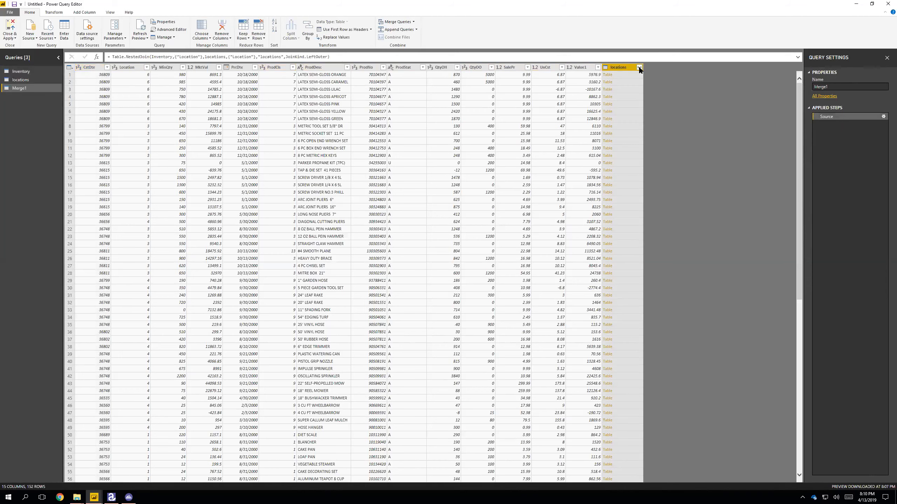
{"action": "left_click", "coordinate": [639, 67]}
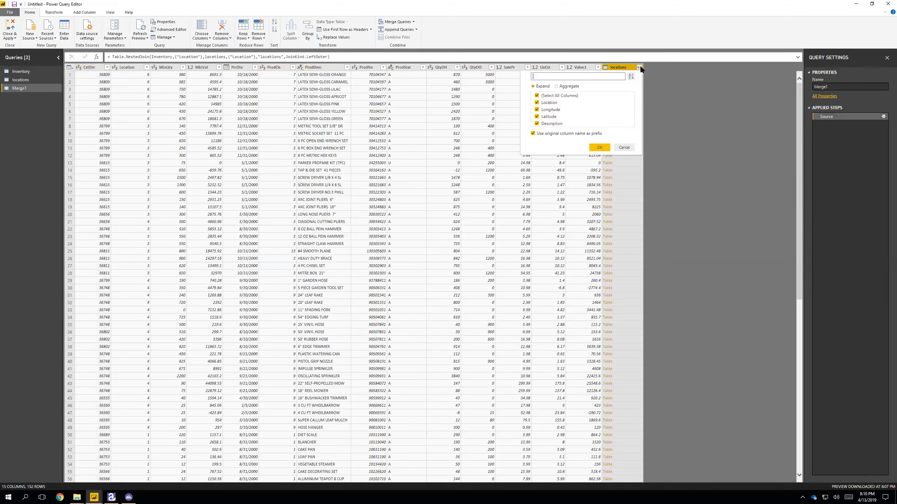
{"action": "left_click", "coordinate": [600, 148]}
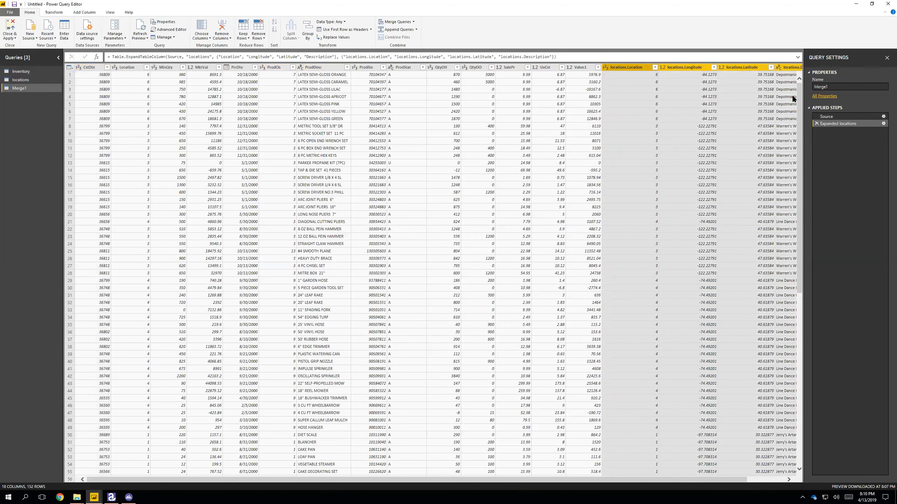
Keep only the Location, Value1, locations.Longitude, locations.Latitude and locations.Description columns and remove all the others
{"action": "scroll", "coordinate": [791, 94], "scroll_direction": "down", "scroll_amount": 15}
{"action": "scroll", "coordinate": [718, 141], "scroll_direction": "down", "scroll_amount": 8}
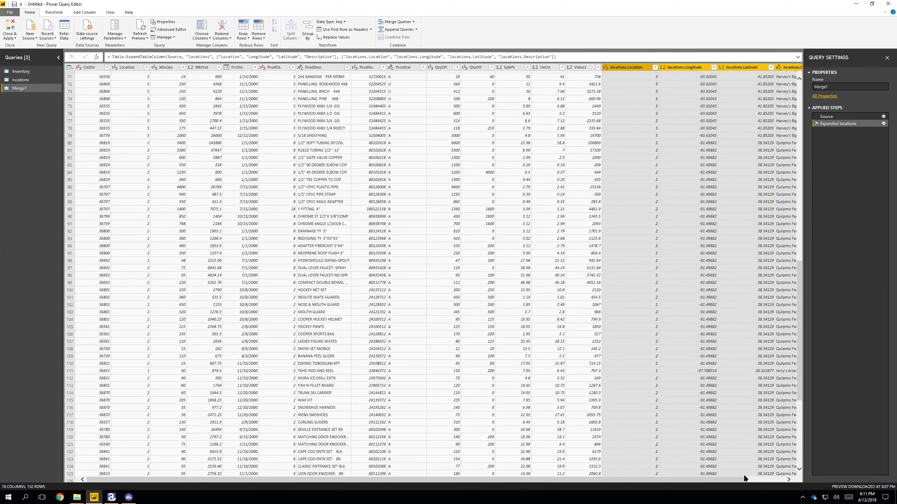
{"action": "scroll", "coordinate": [744, 478], "scroll_direction": "down", "scroll_amount": 3}
{"action": "left_click_drag", "start_coordinate": [741, 480], "coordinate": [794, 479]}
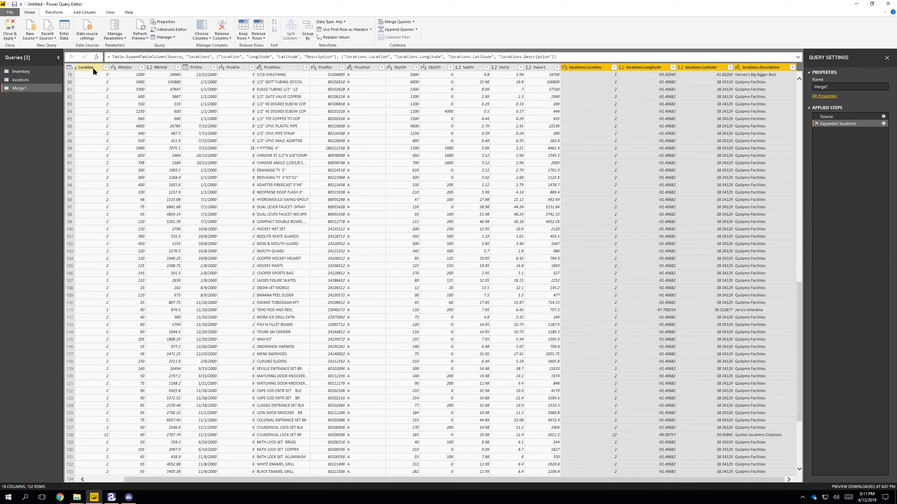
{"action": "scroll", "coordinate": [610, 480], "scroll_direction": "up", "scroll_amount": 6}
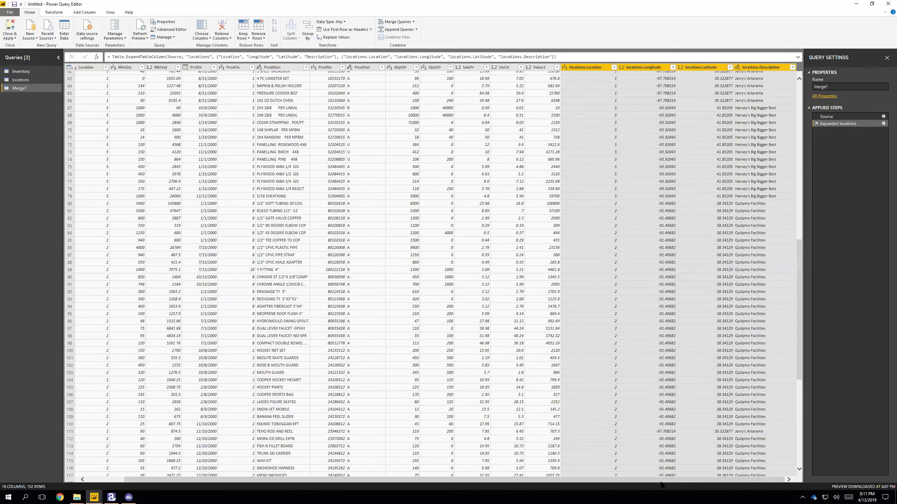
{"action": "scroll", "coordinate": [510, 480], "scroll_direction": "left", "scroll_amount": 2}
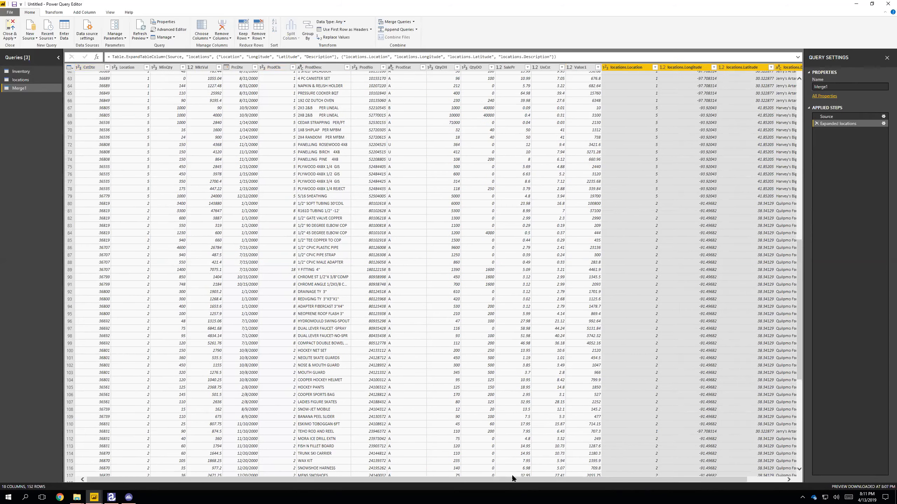
{"action": "left_click", "coordinate": [93, 67]}
{"action": "left_click", "coordinate": [129, 67]}
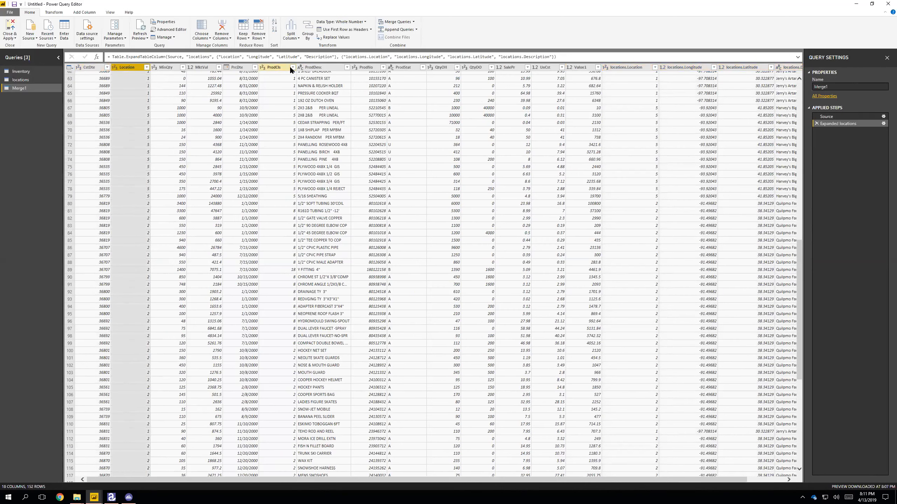
{"action": "left_click", "coordinate": [573, 64]}
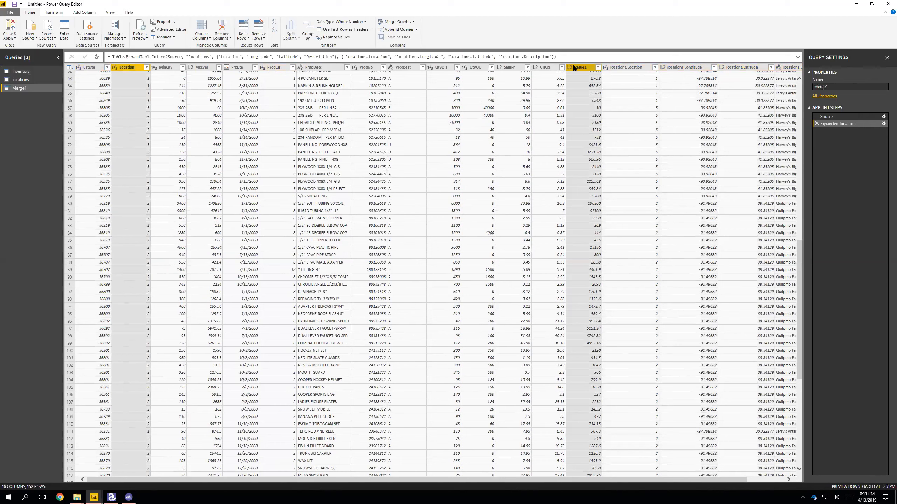
{"action": "left_click", "coordinate": [681, 67], "text": "ctrl"}
{"action": "left_click", "coordinate": [735, 68], "text": "ctrl"}
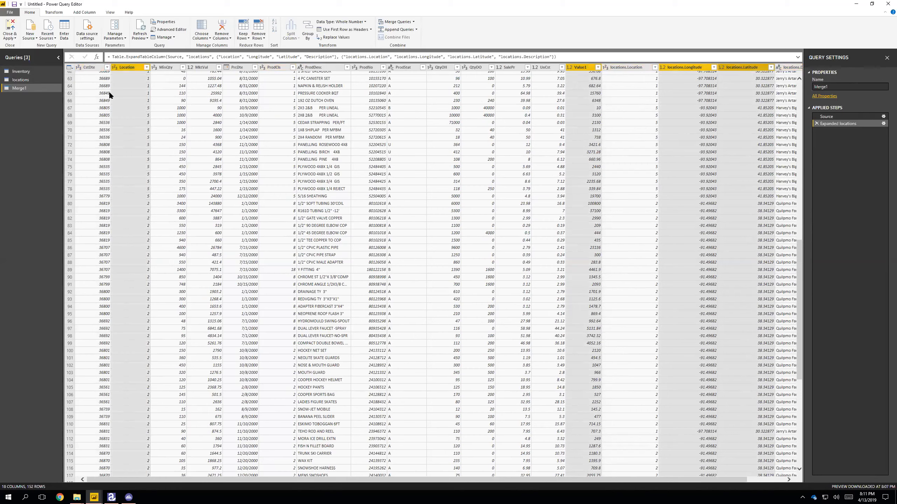
{"action": "left_click", "coordinate": [790, 67], "text": "ctrl"}
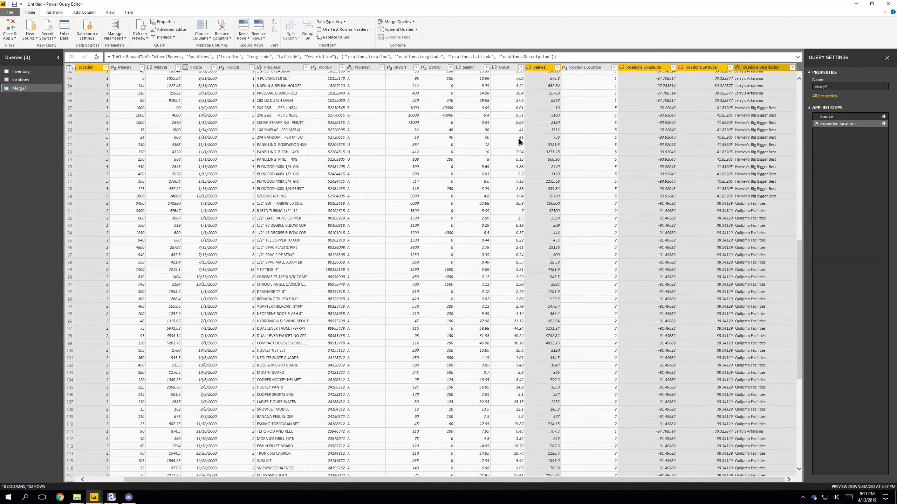
{"action": "right_click", "coordinate": [655, 68]}
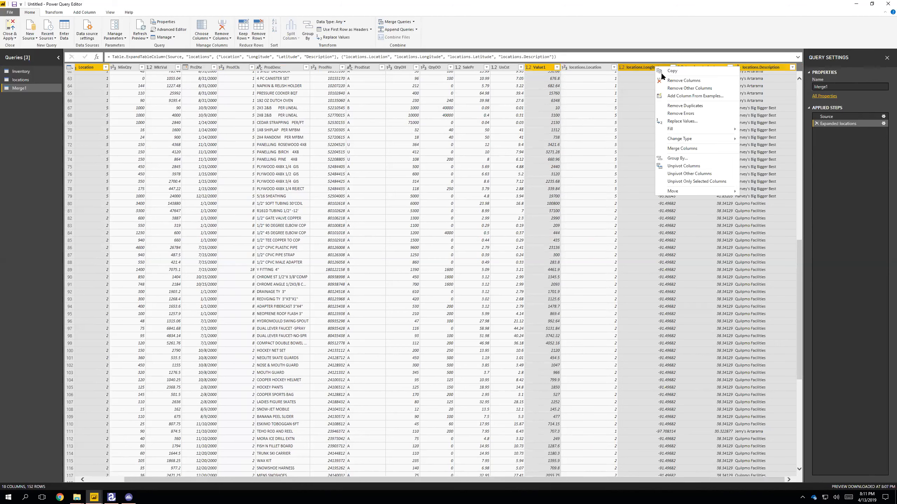
{"action": "left_click", "coordinate": [686, 89]}
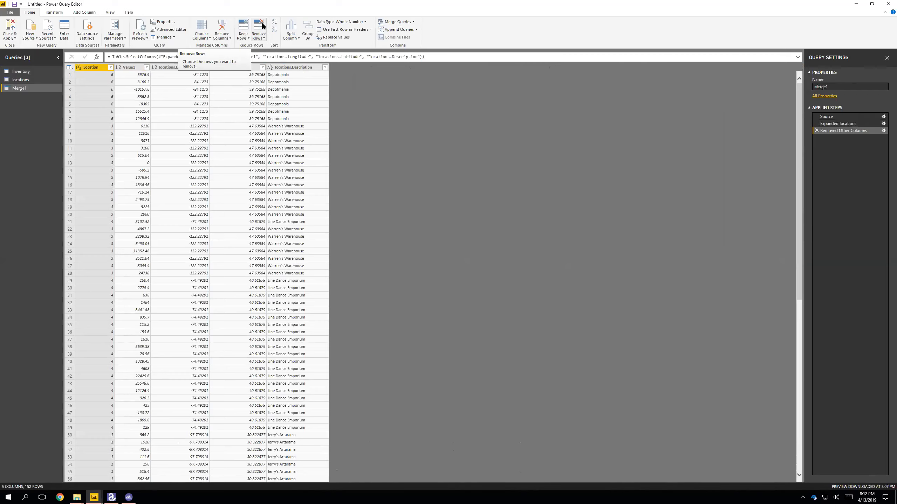
{"action": "left_click", "coordinate": [202, 37]}
{"action": "left_click", "coordinate": [191, 46]}
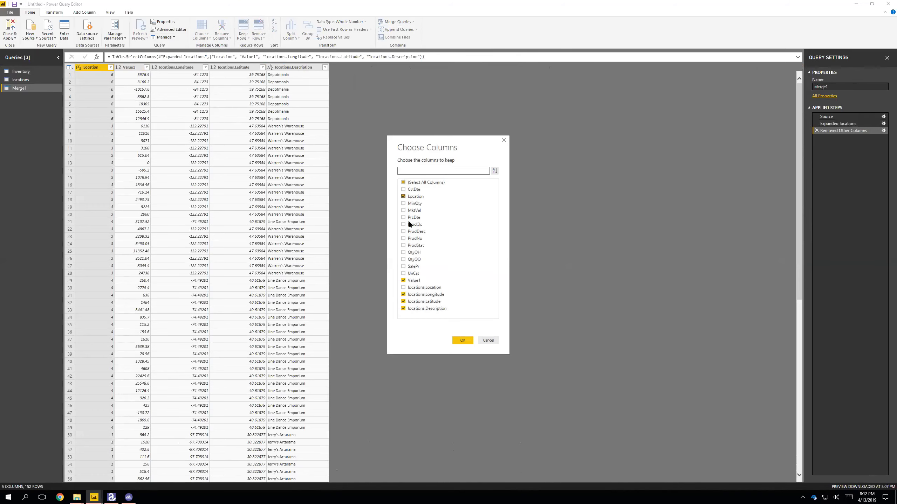
{"action": "left_click", "coordinate": [487, 339]}
{"action": "left_click", "coordinate": [227, 39]}
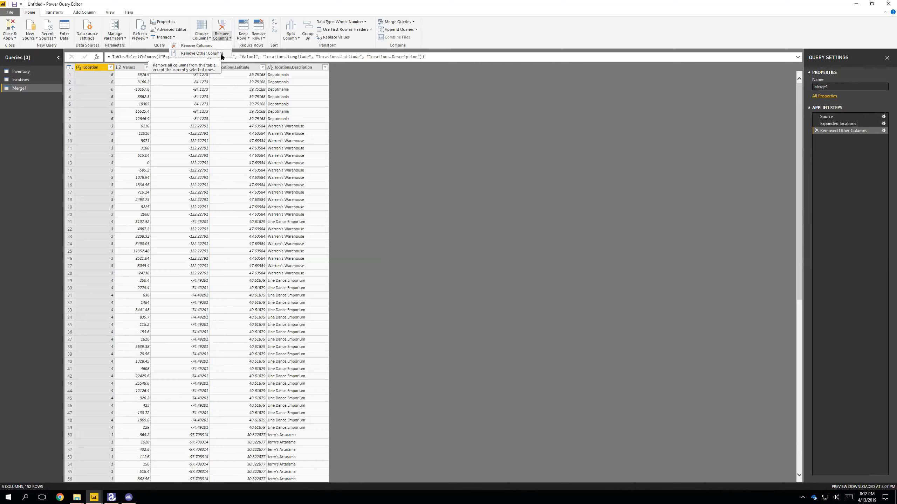
{"action": "left_click", "coordinate": [440, 185]}
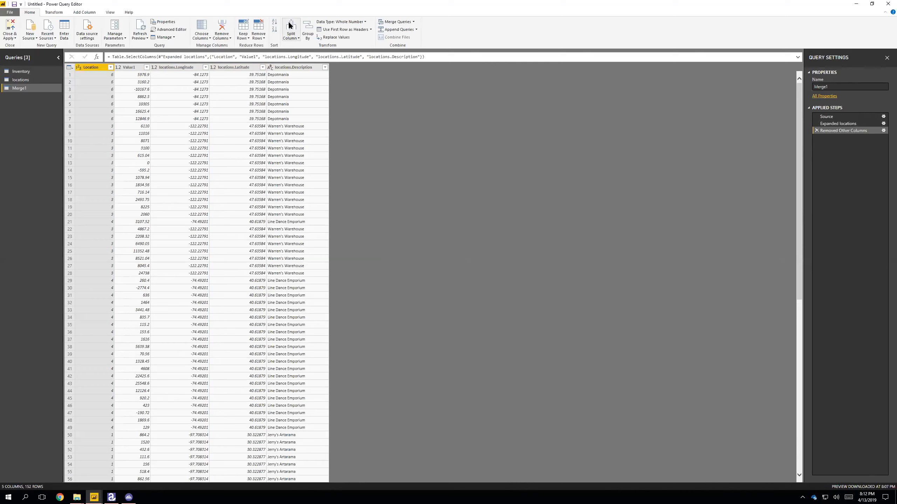
Begin an advanced Group By on Location and add locations.Longitude as the second grouping column
{"action": "left_click", "coordinate": [307, 28]}
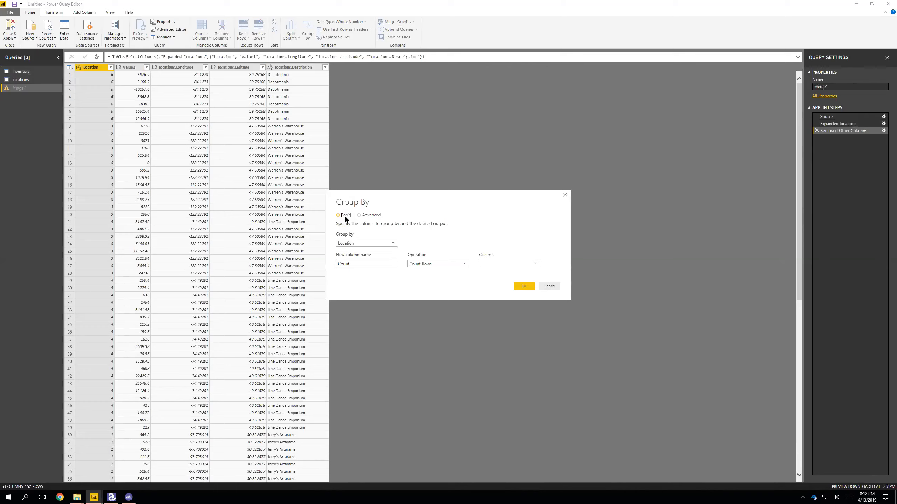
{"action": "left_click", "coordinate": [370, 215]}
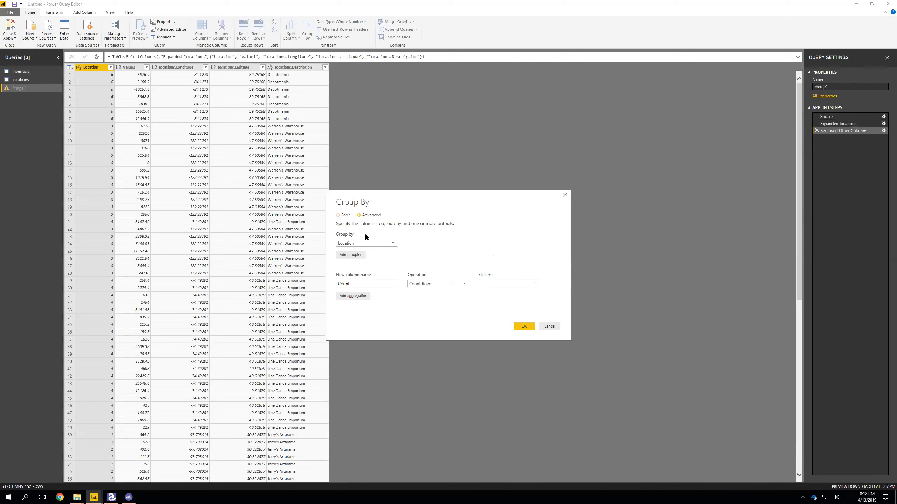
{"action": "left_click", "coordinate": [364, 243]}
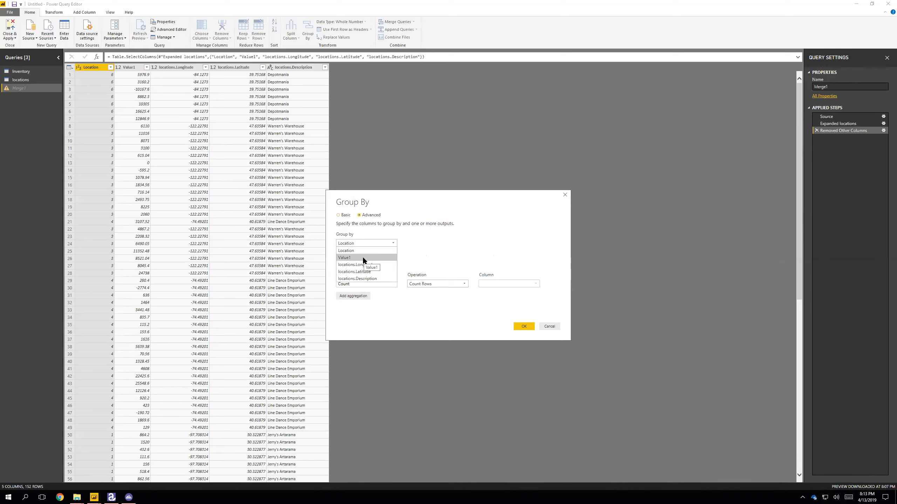
{"action": "left_click", "coordinate": [362, 250]}
{"action": "left_click", "coordinate": [355, 255]}
{"action": "left_click", "coordinate": [363, 255]}
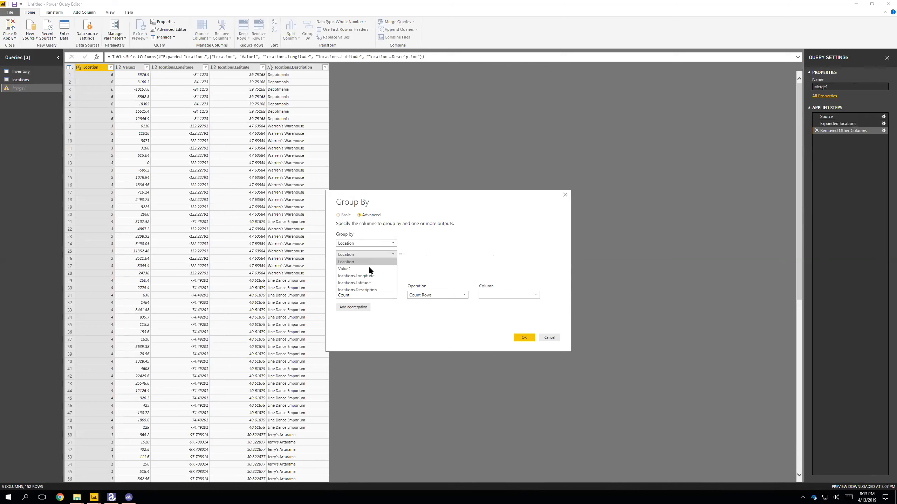
{"action": "left_click", "coordinate": [364, 276]}
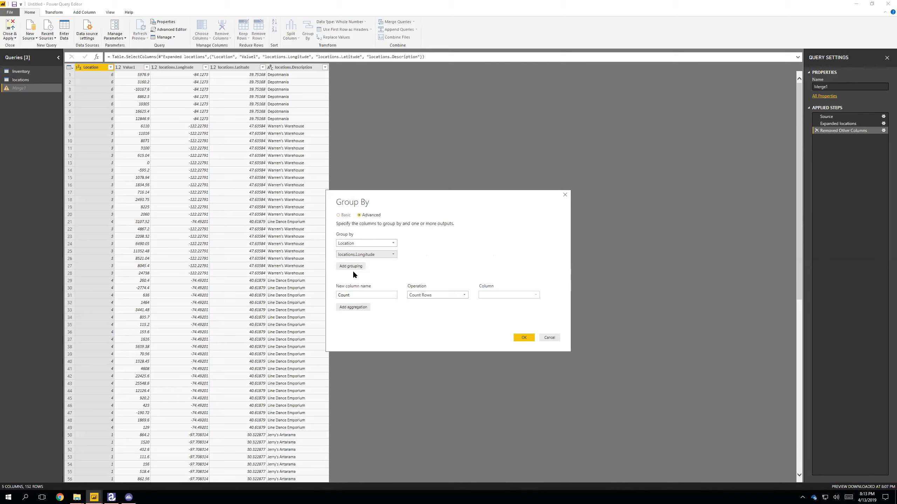
Add locations.Latitude and locations.Description as further grouping columns
{"action": "left_click", "coordinate": [353, 267]}
{"action": "left_click", "coordinate": [361, 266]}
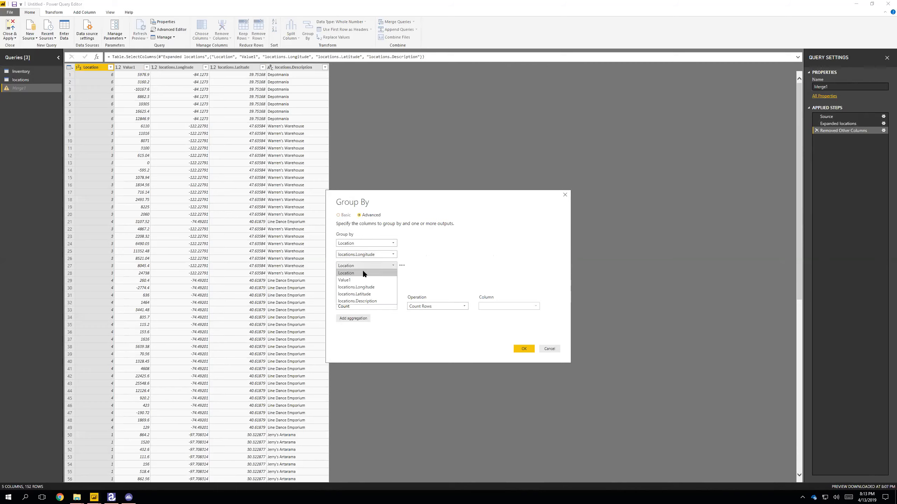
{"action": "left_click", "coordinate": [365, 294]}
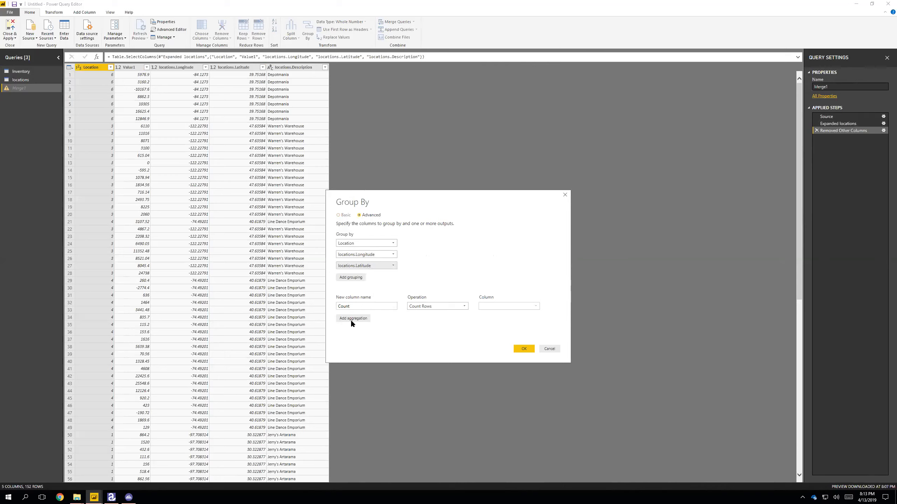
{"action": "left_click", "coordinate": [354, 280]}
{"action": "left_click", "coordinate": [358, 277]}
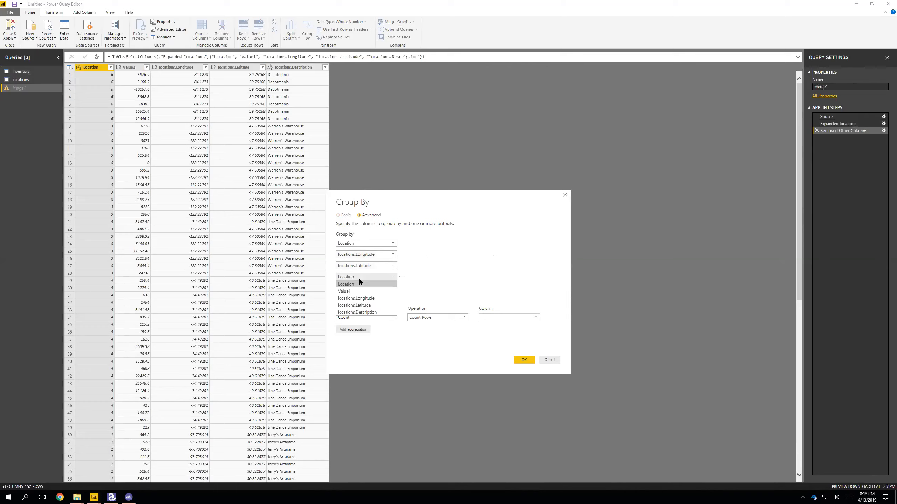
{"action": "left_click", "coordinate": [358, 314]}
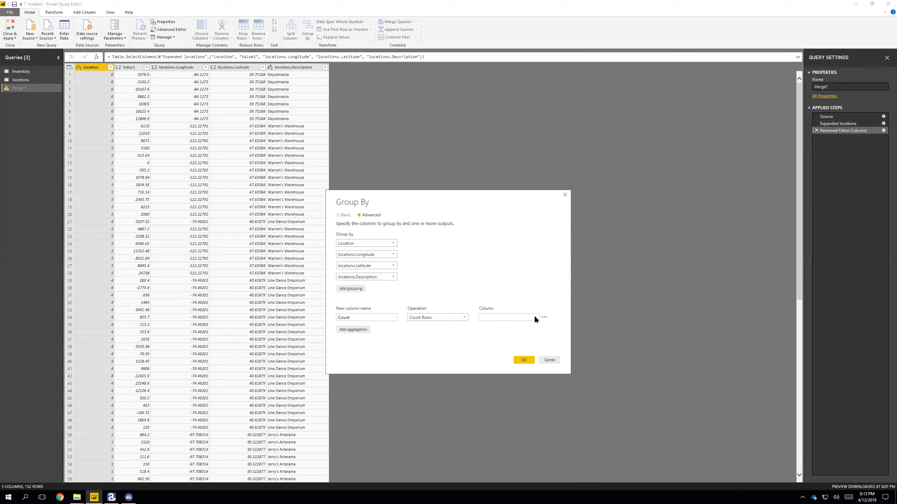
Name the aggregation column InventoryValue, make it the Sum of Value1, and apply the grouping
{"action": "double_click", "coordinate": [344, 318]}
{"action": "type", "text": "InventoryValue"}
{"action": "left_click", "coordinate": [427, 317]}
{"action": "left_click", "coordinate": [423, 325]}
{"action": "left_click", "coordinate": [428, 318]}
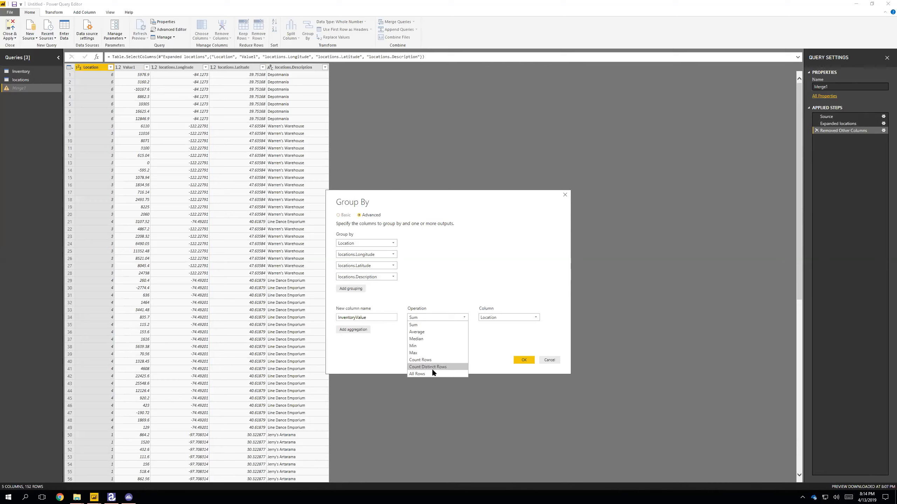
{"action": "left_click", "coordinate": [422, 326]}
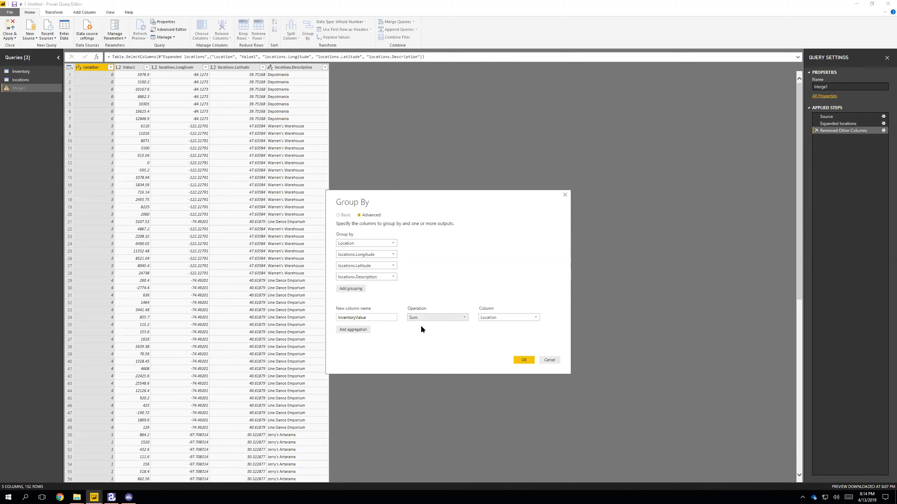
{"action": "left_click", "coordinate": [519, 318]}
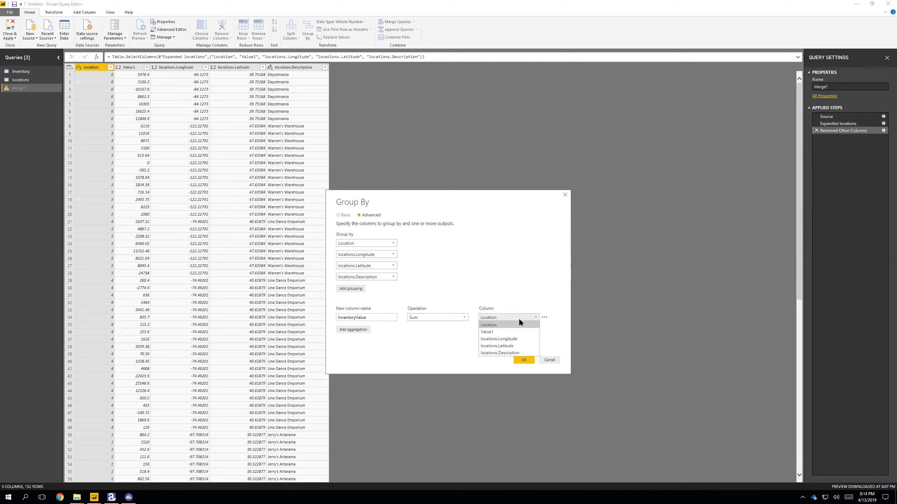
{"action": "left_click", "coordinate": [506, 331]}
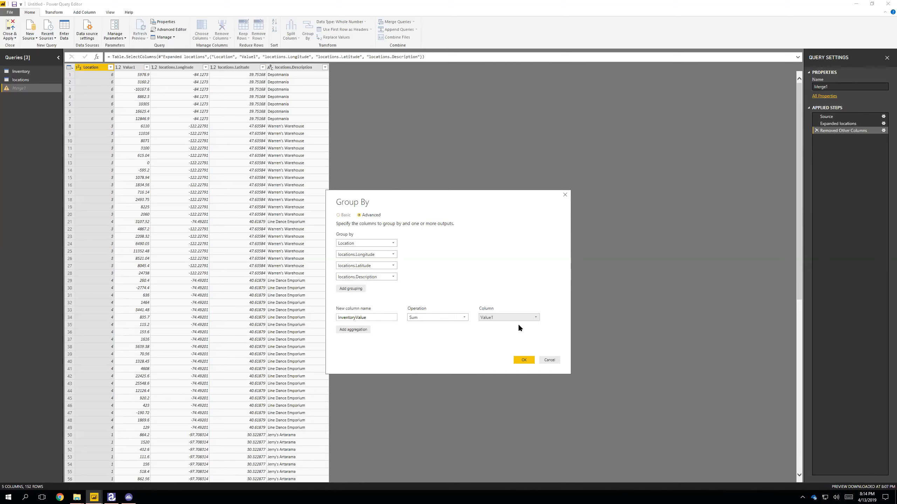
{"action": "left_click", "coordinate": [524, 360]}
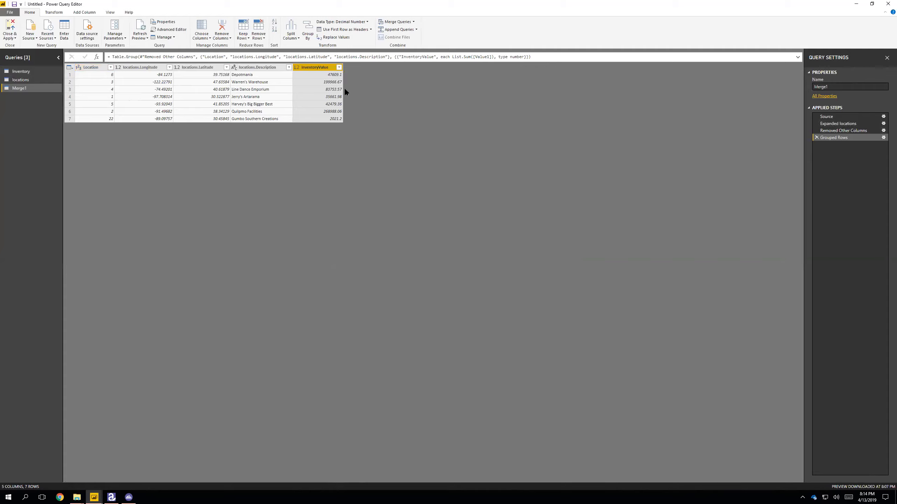
Switch to ACL Analytics to compare its inventory summary by location, and return to the grouped query in Power Query Editor
{"action": "left_click", "coordinate": [111, 498]}
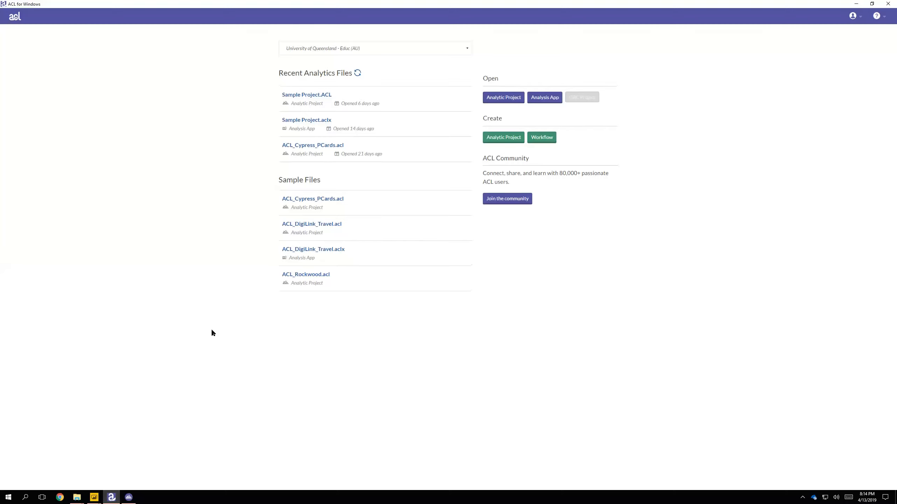
{"action": "left_click", "coordinate": [128, 498]}
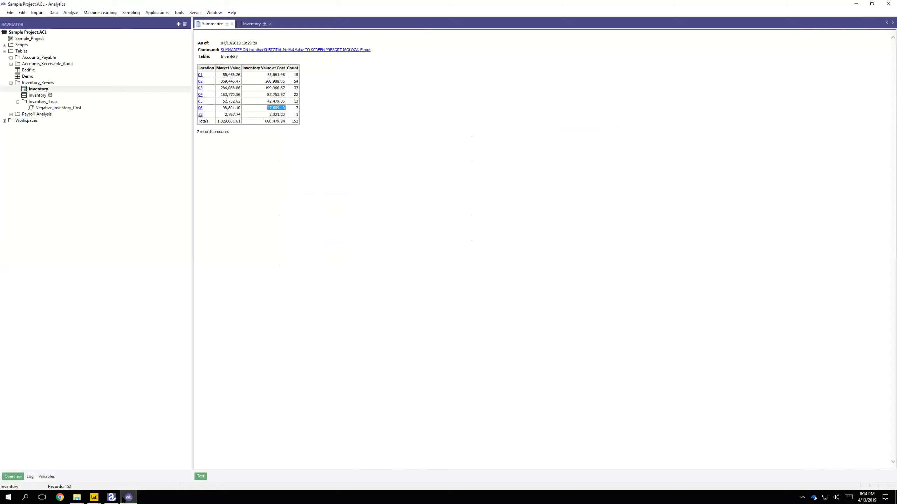
{"action": "left_click", "coordinate": [93, 497]}
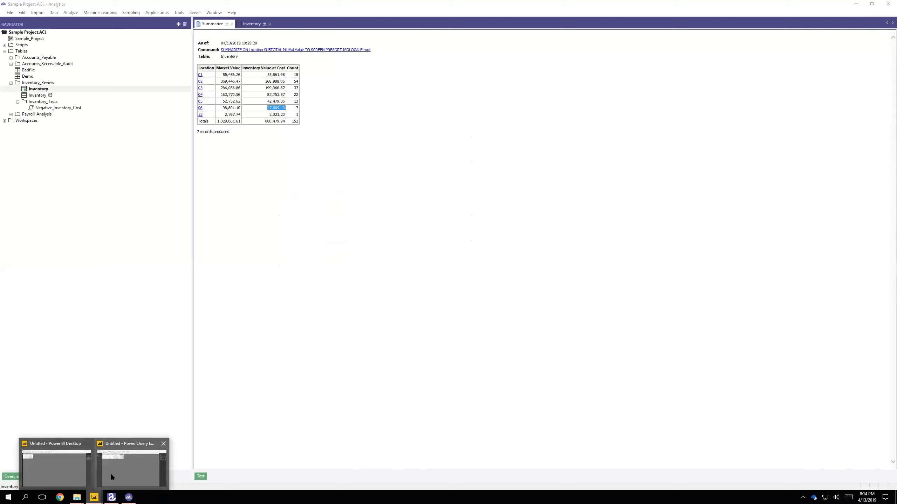
{"action": "left_click", "coordinate": [80, 464]}
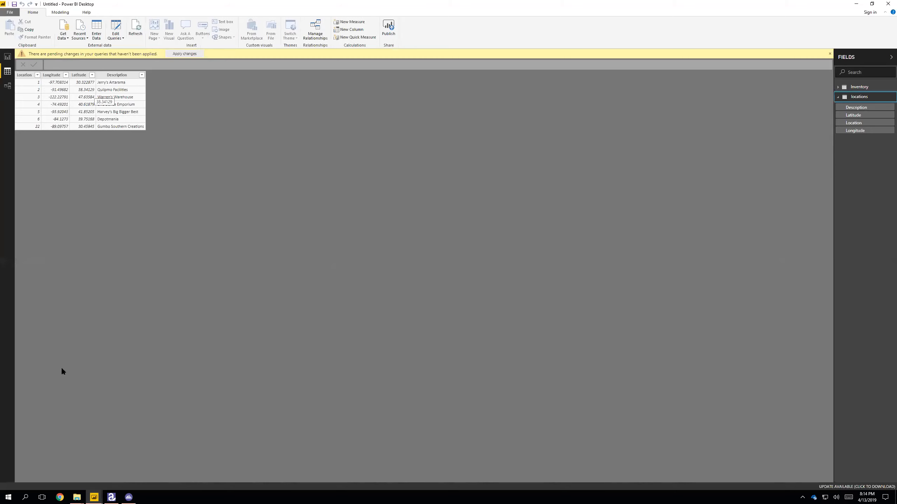
{"action": "left_click", "coordinate": [94, 498]}
{"action": "left_click", "coordinate": [158, 474]}
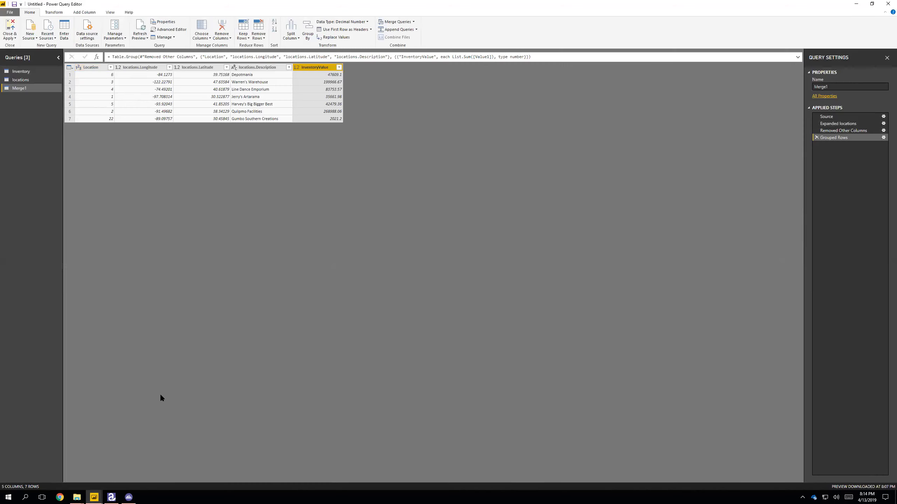
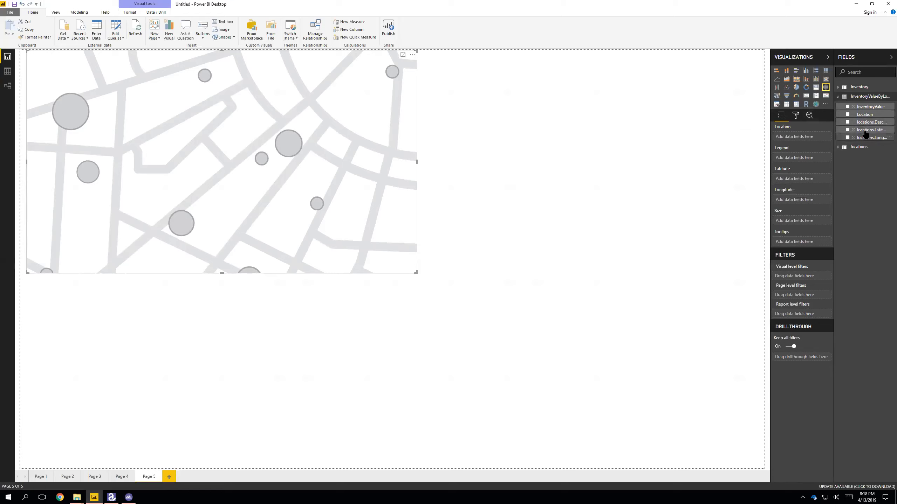
Plot the map by locations.Latitude and locations.Longitude, with InventoryValue as the bubble size
{"action": "left_click_drag", "start_coordinate": [865, 138], "coordinate": [826, 187]}
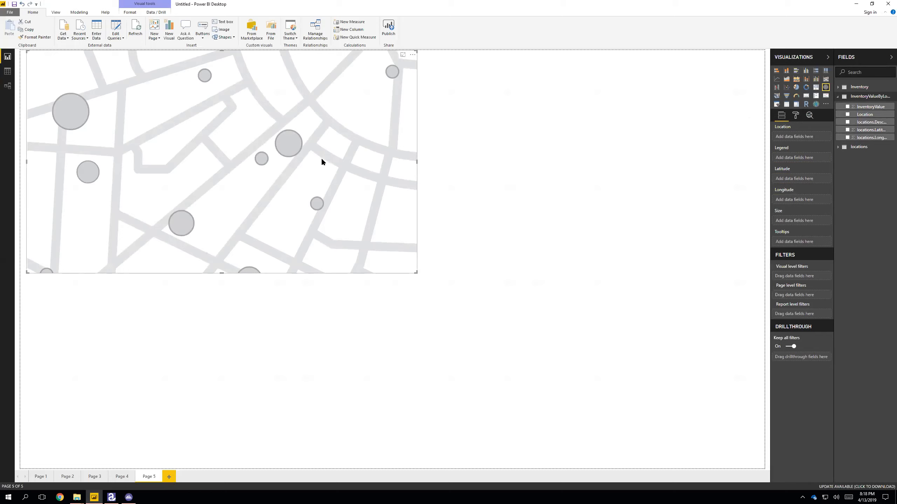
{"action": "left_click", "coordinate": [500, 166]}
{"action": "left_click", "coordinate": [353, 153]}
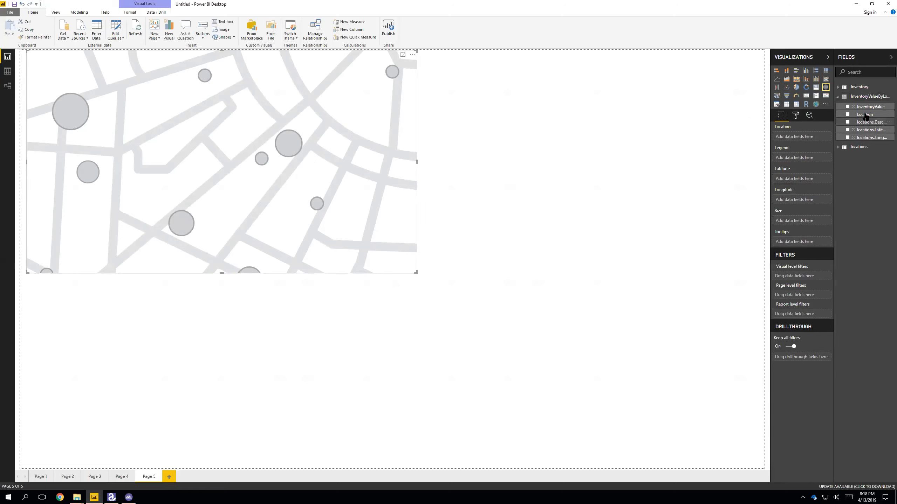
{"action": "left_click_drag", "start_coordinate": [865, 132], "coordinate": [806, 180]}
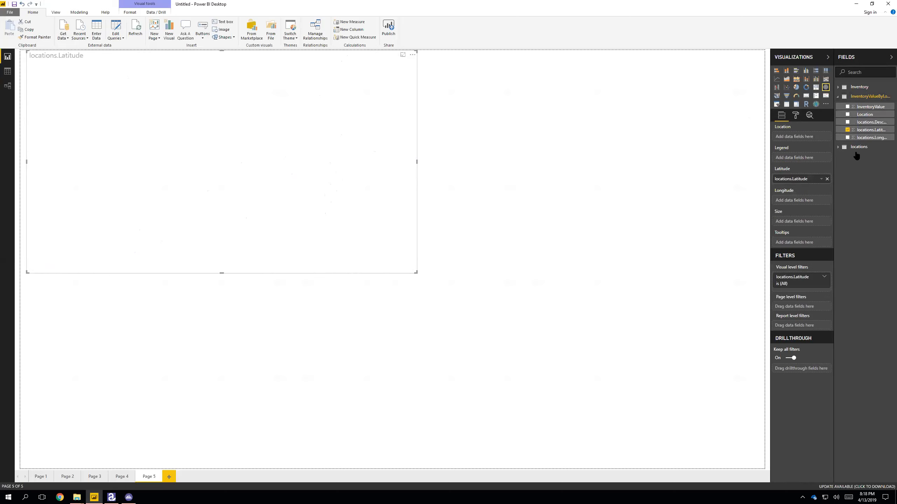
{"action": "left_click_drag", "start_coordinate": [869, 138], "coordinate": [804, 201]}
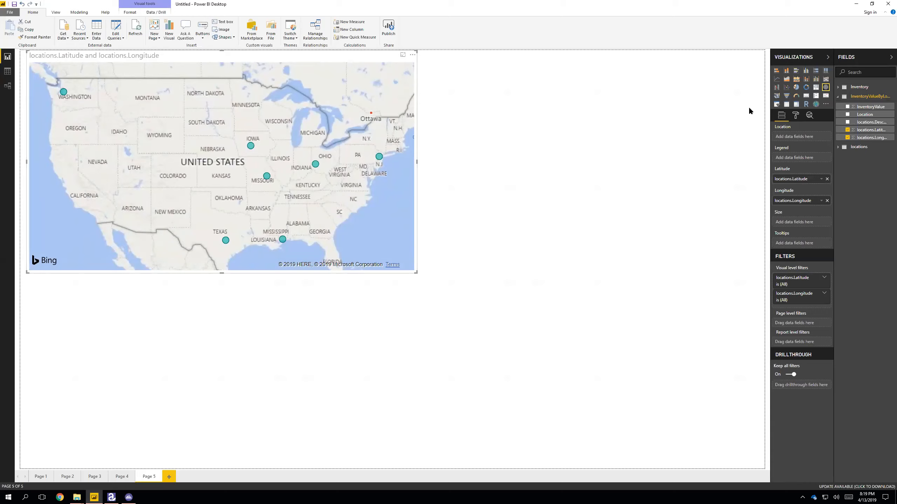
{"action": "left_click_drag", "start_coordinate": [864, 107], "coordinate": [811, 228]}
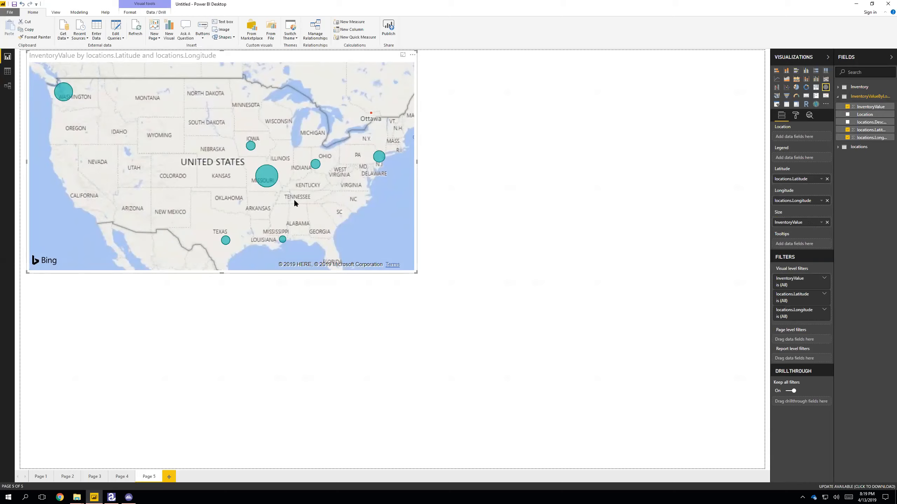
Examine the coordinates and inventory values of the individual bubbles on the map
{"action": "mouse_move", "coordinate": [267, 184]}
{"action": "mouse_move", "coordinate": [69, 96]}
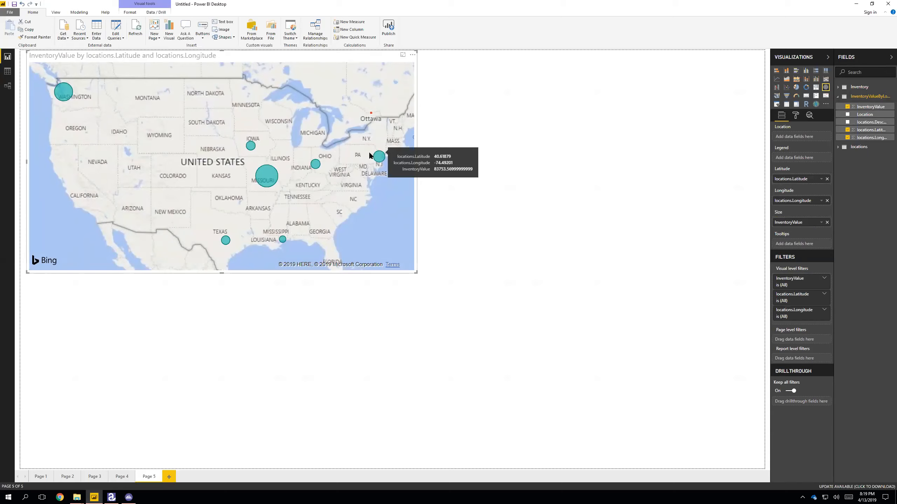
{"action": "mouse_move", "coordinate": [317, 165]}
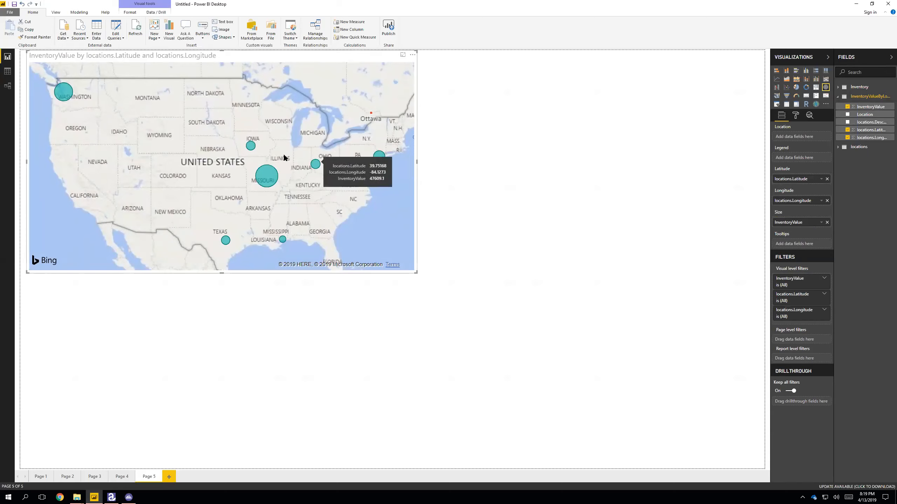
{"action": "mouse_move", "coordinate": [251, 145]}
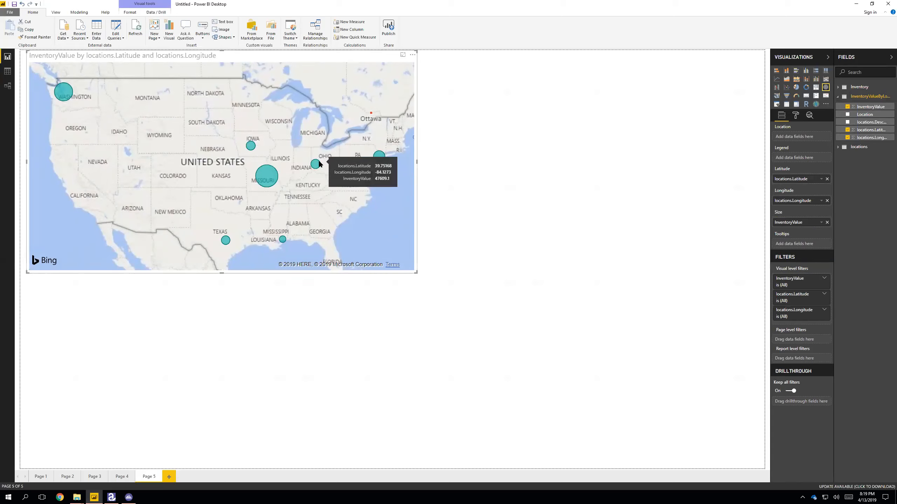
{"action": "mouse_move", "coordinate": [283, 241]}
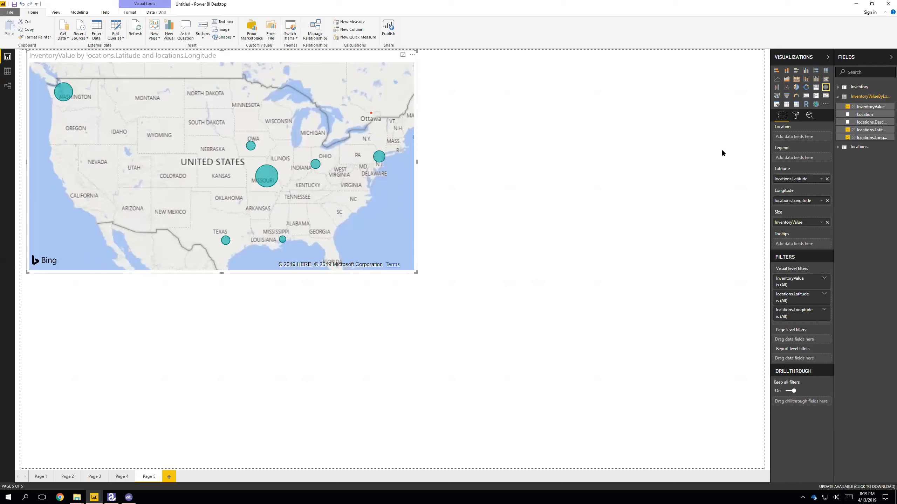
Change the map style theme to Aerial
{"action": "left_click", "coordinate": [796, 116]}
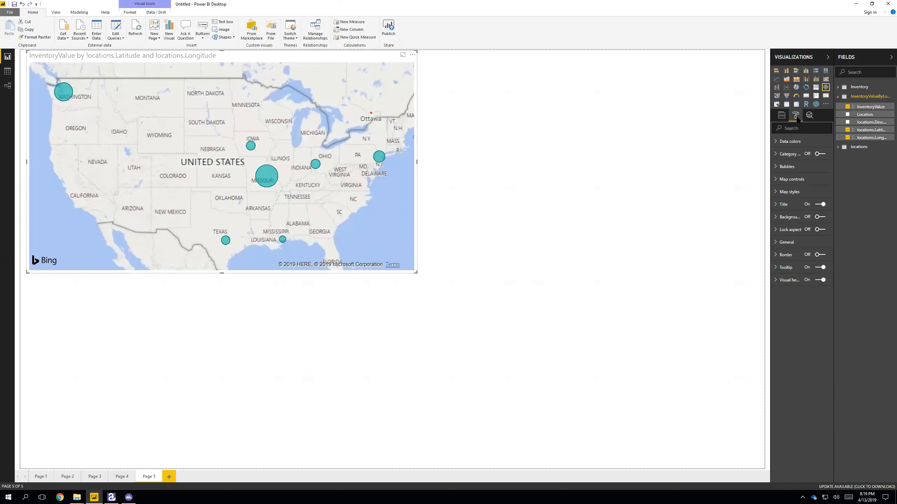
{"action": "left_click", "coordinate": [790, 192]}
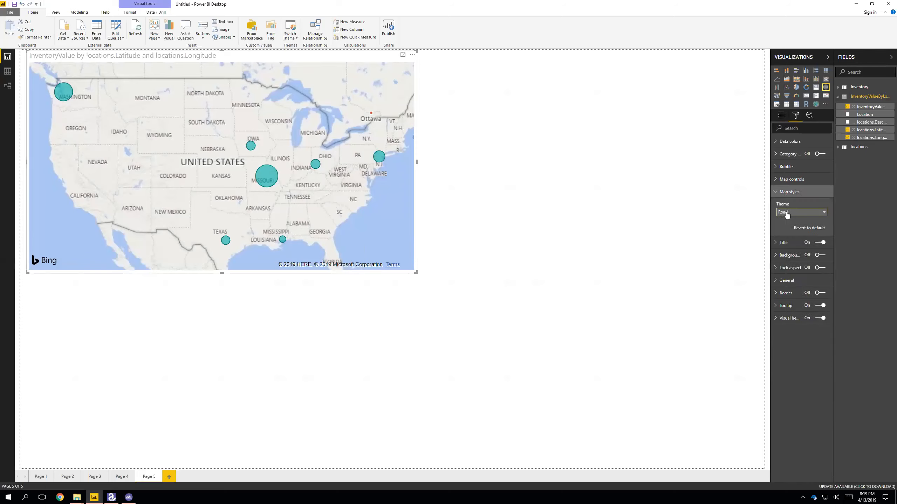
{"action": "left_click", "coordinate": [787, 213]}
{"action": "left_click", "coordinate": [788, 220]}
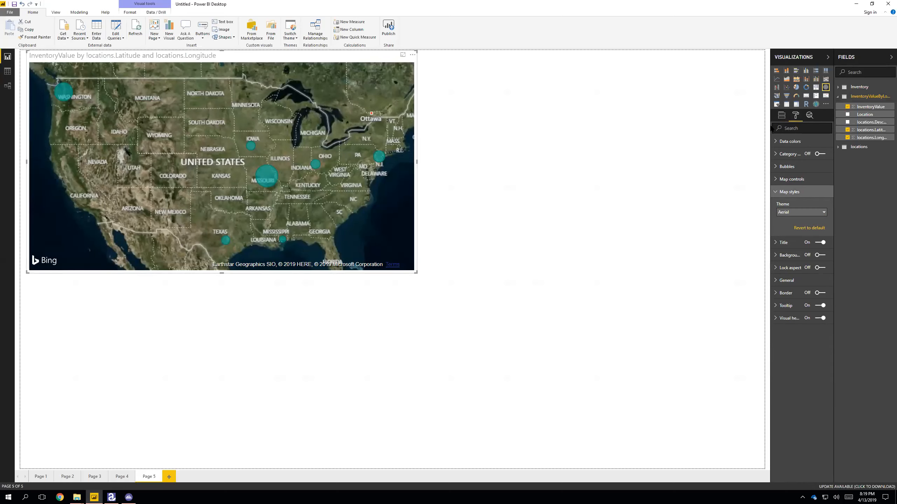
{"action": "left_click", "coordinate": [798, 117]}
Add Location as a page level filter with the advanced condition "is 1" and apply it
{"action": "left_click", "coordinate": [781, 115]}
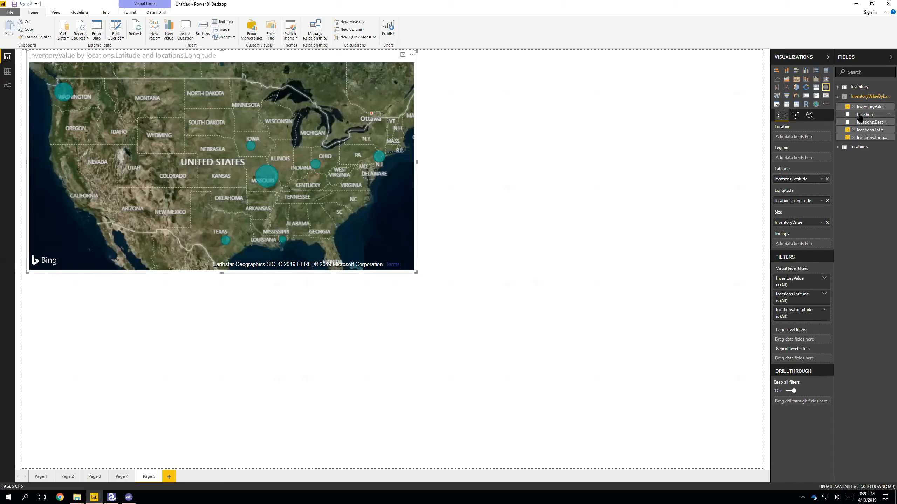
{"action": "left_click_drag", "start_coordinate": [860, 118], "coordinate": [795, 359]}
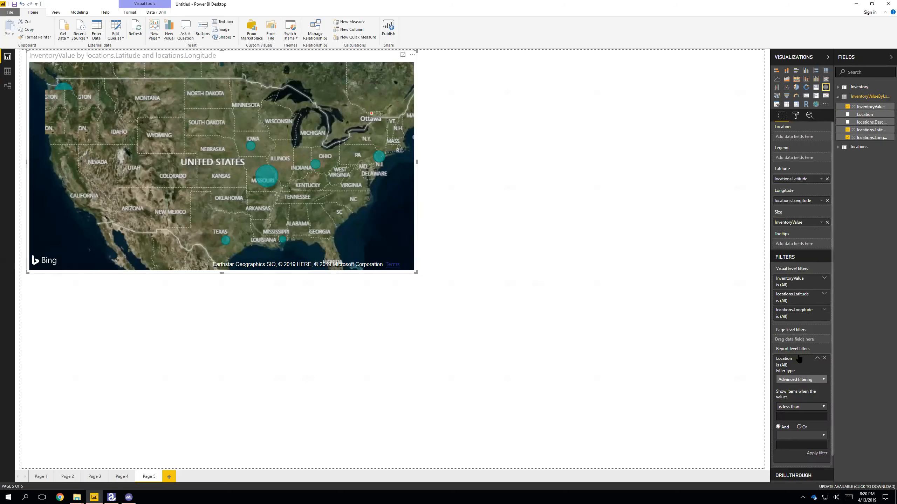
{"action": "left_click", "coordinate": [825, 359]}
{"action": "left_click_drag", "start_coordinate": [862, 115], "coordinate": [794, 340]}
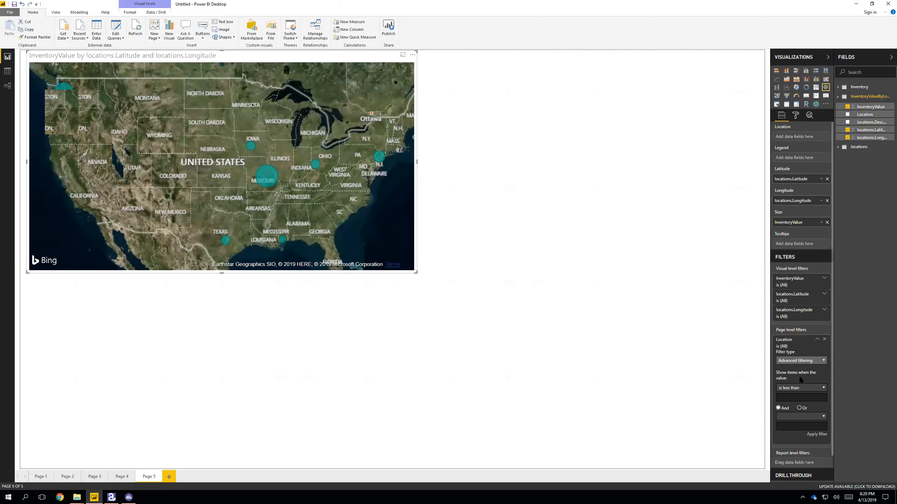
{"action": "left_click", "coordinate": [799, 388]}
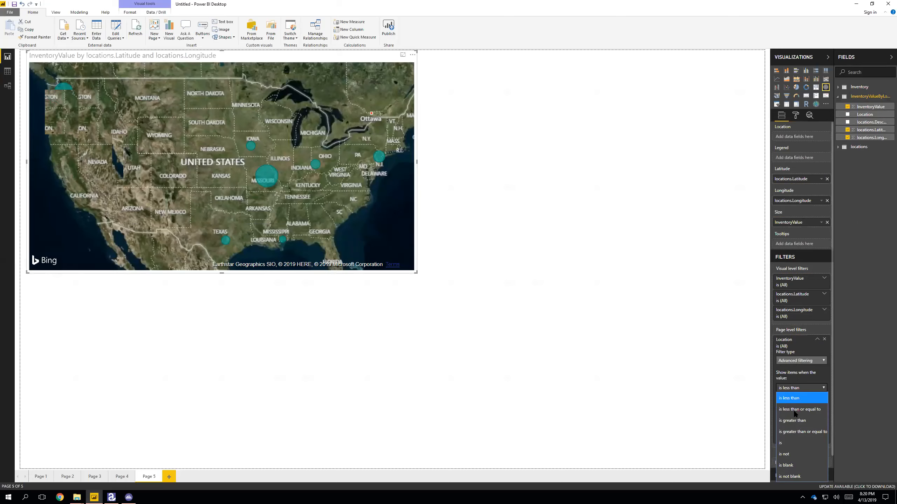
{"action": "left_click", "coordinate": [791, 447]}
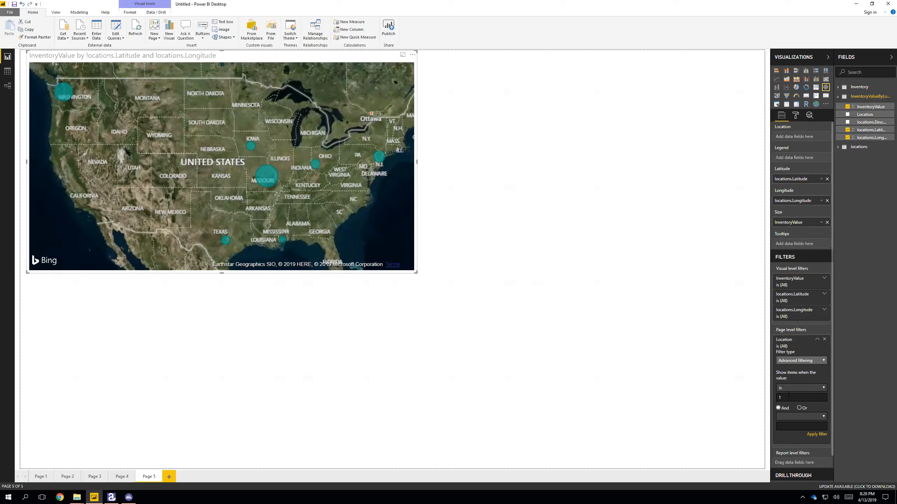
{"action": "key", "text": "Return"}
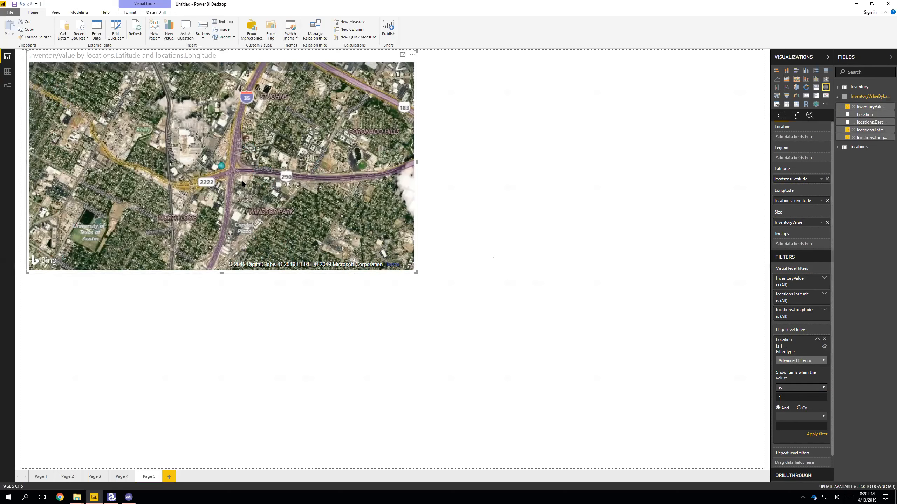
Zoom in on the filtered location's marker and examine the building beneath it and its inventory value
{"action": "scroll", "coordinate": [261, 184], "scroll_direction": "up", "scroll_amount": 1}
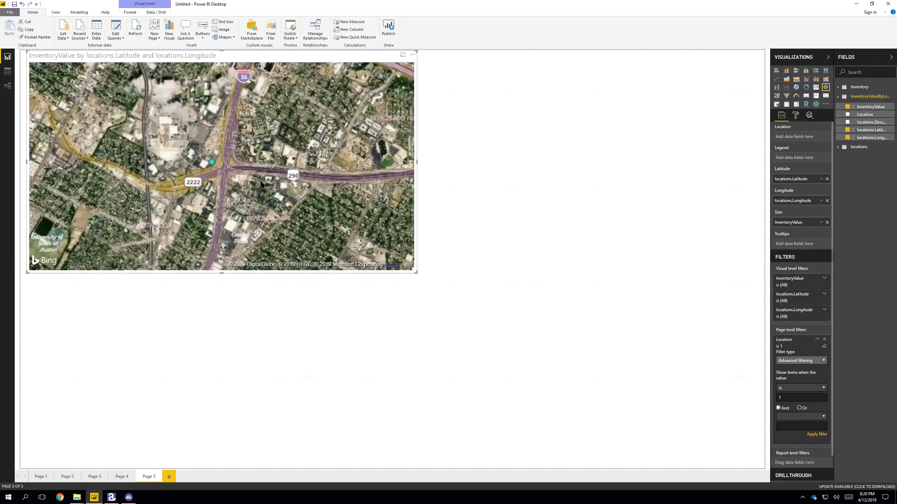
{"action": "scroll", "coordinate": [261, 184], "scroll_direction": "up", "scroll_amount": 1}
{"action": "left_click_drag", "start_coordinate": [182, 144], "coordinate": [284, 214]}
{"action": "scroll", "coordinate": [284, 214], "scroll_direction": "up", "scroll_amount": 1}
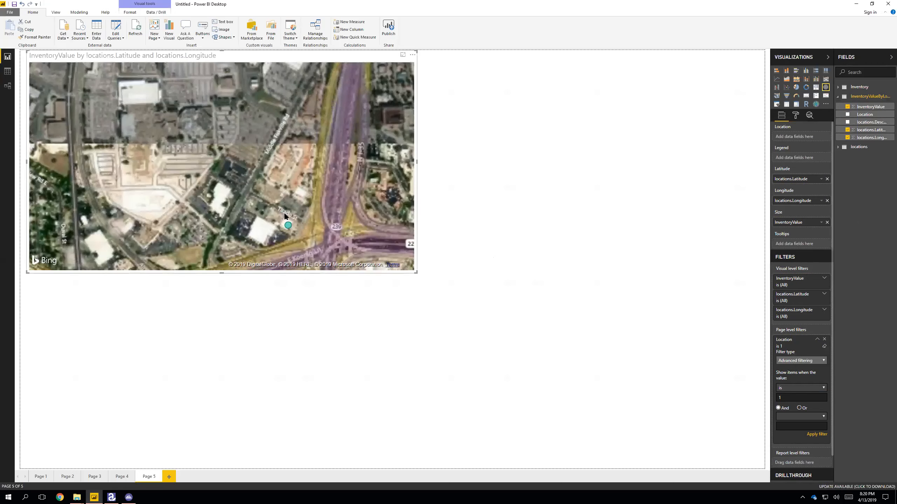
{"action": "scroll", "coordinate": [285, 216], "scroll_direction": "up", "scroll_amount": 1}
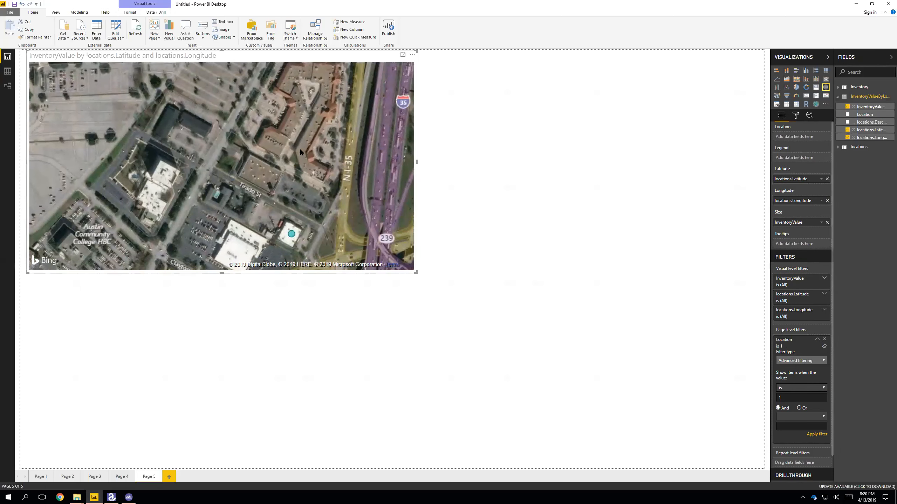
{"action": "left_click_drag", "start_coordinate": [307, 222], "coordinate": [300, 150]}
{"action": "scroll", "coordinate": [296, 189], "scroll_direction": "up", "scroll_amount": 1}
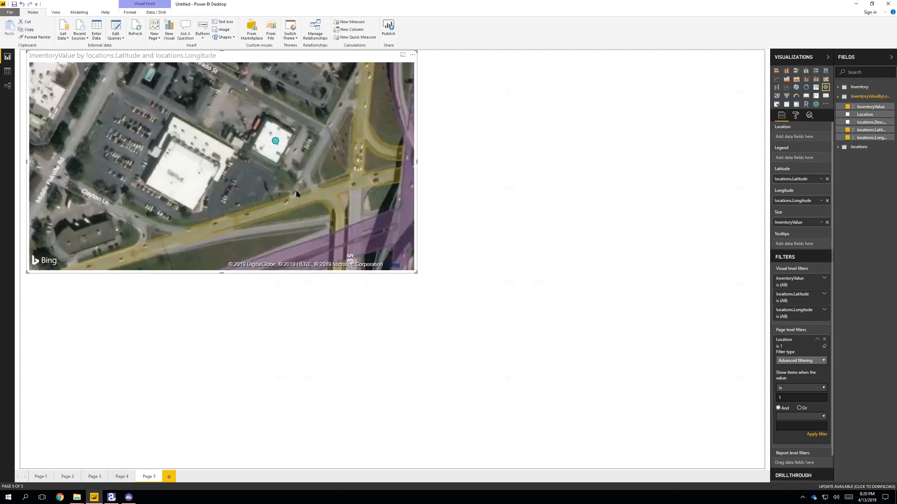
{"action": "mouse_move", "coordinate": [287, 140]}
{"action": "left_mouse_down"}
{"action": "mouse_move", "coordinate": [284, 170]}
{"action": "mouse_move", "coordinate": [313, 188]}
{"action": "left_mouse_up"}
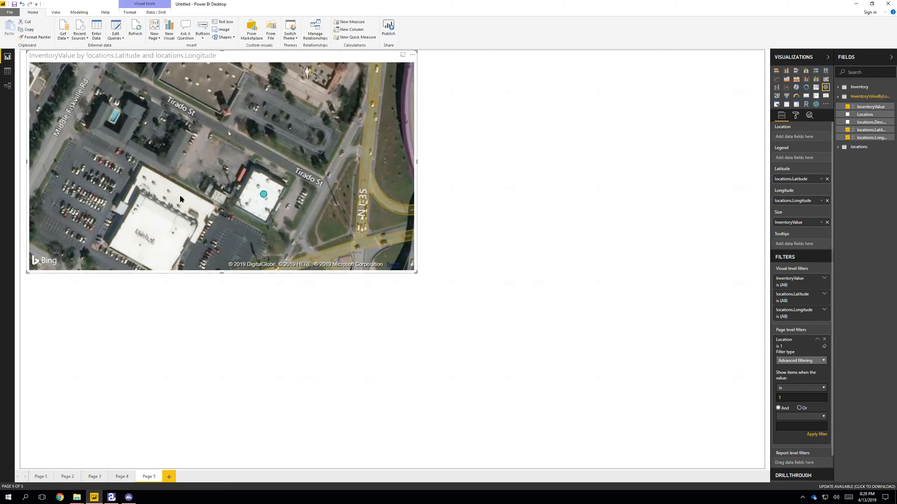
{"action": "mouse_move", "coordinate": [265, 195]}
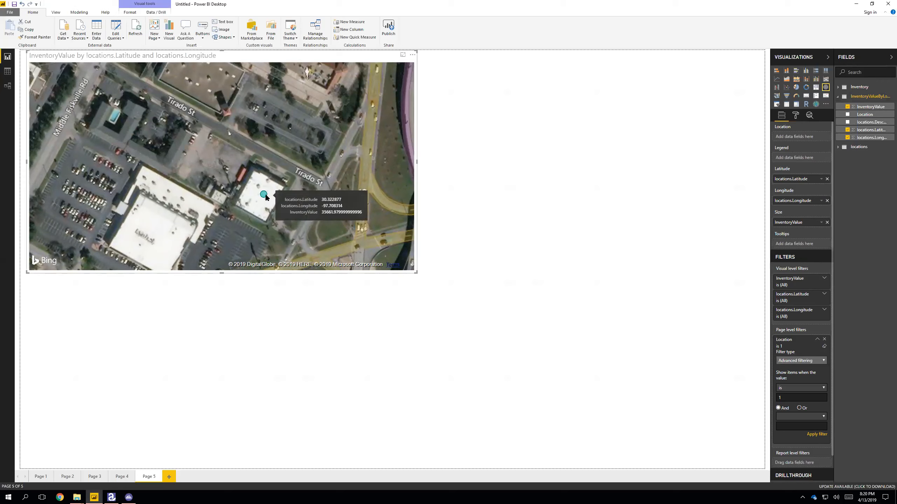
Shrink the Power BI window to about half the screen width and place a new Chrome window beside it
{"action": "left_click", "coordinate": [586, 192]}
{"action": "left_click_drag", "start_coordinate": [657, 3], "coordinate": [380, 9]}
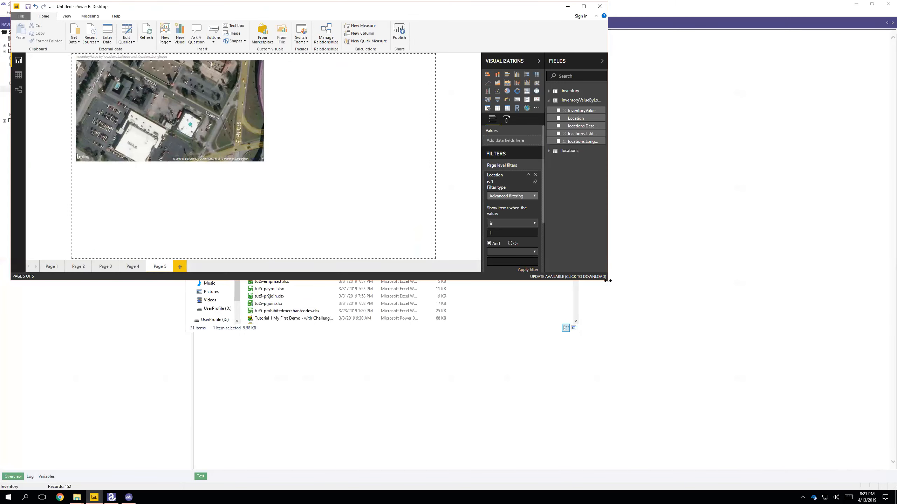
{"action": "left_click_drag", "start_coordinate": [608, 281], "coordinate": [417, 487]}
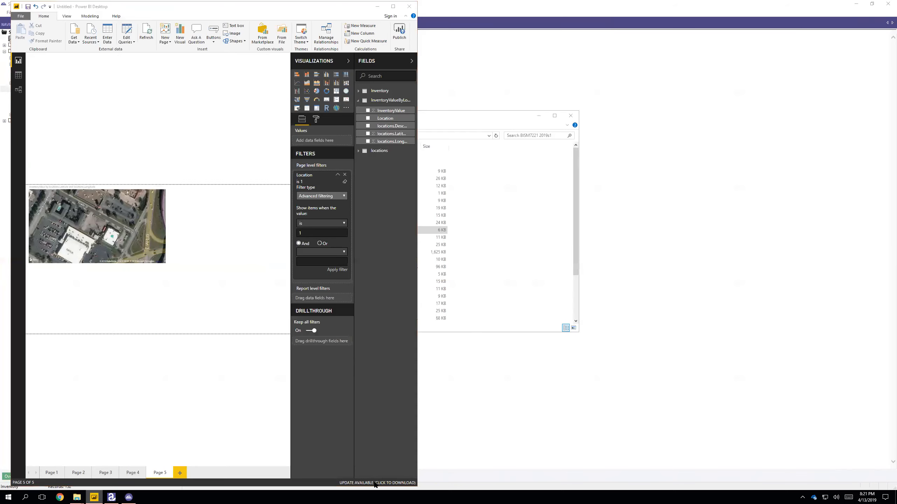
{"action": "left_click", "coordinate": [375, 483]}
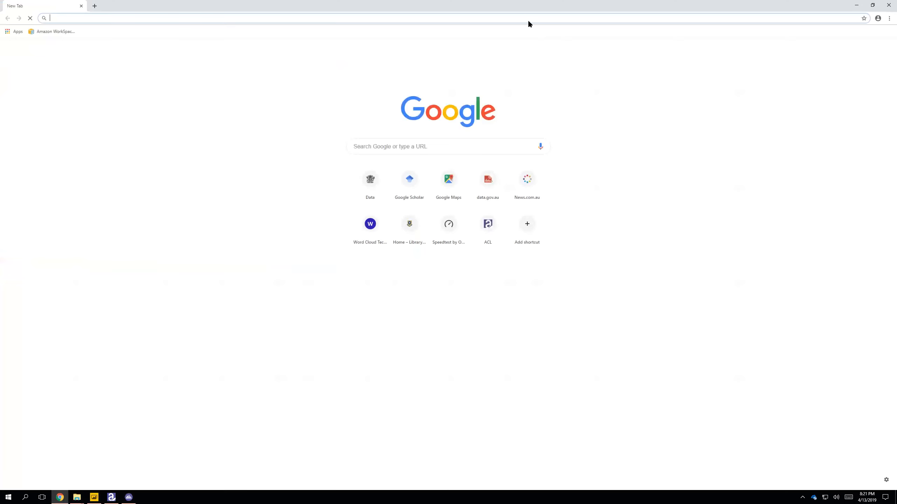
{"action": "left_click_drag", "start_coordinate": [535, 11], "coordinate": [894, 76]}
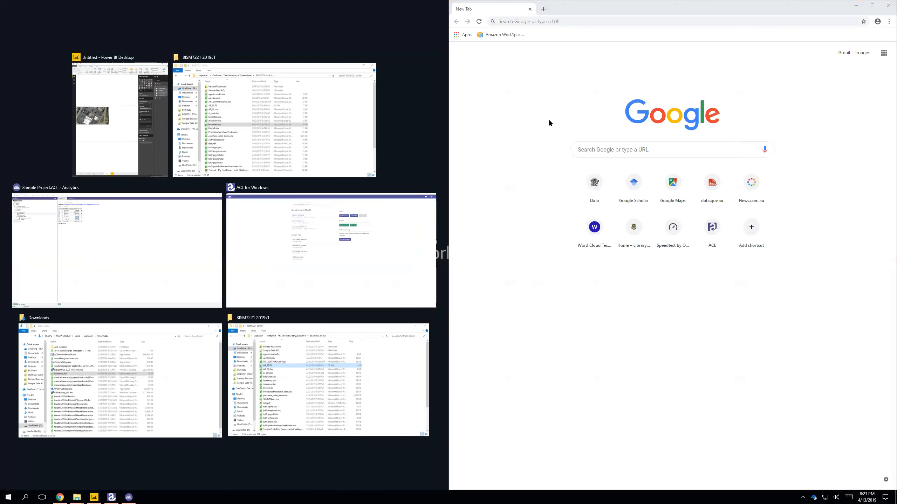
{"action": "left_click", "coordinate": [548, 120]}
Open maps.google.com in the new Chrome tab
{"action": "left_click", "coordinate": [618, 150]}
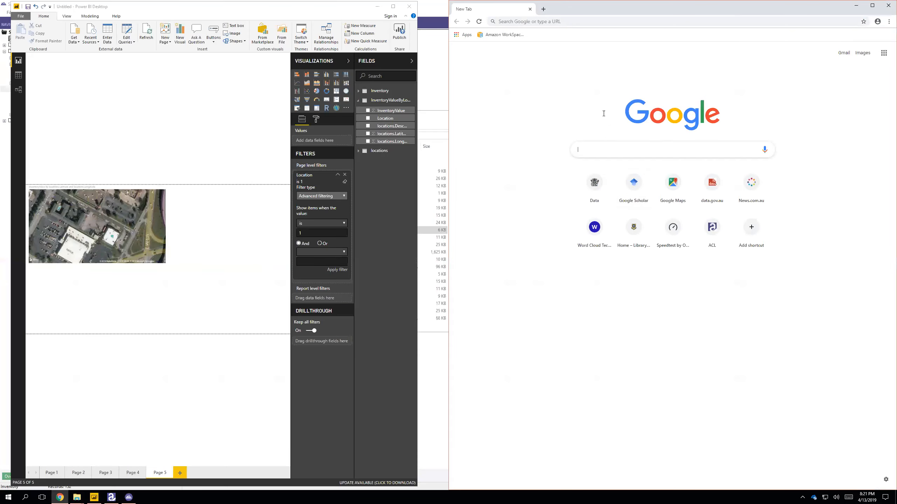
{"action": "left_click", "coordinate": [560, 21]}
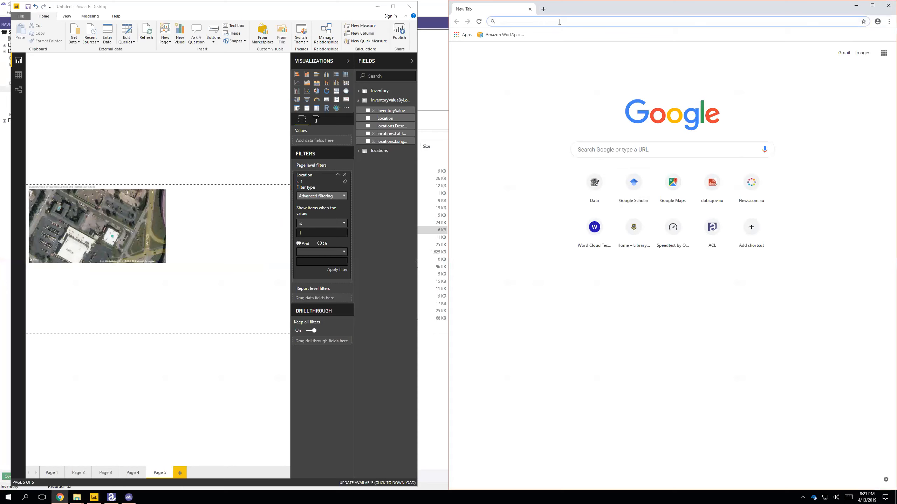
{"action": "type", "text": "maps.google.com"}
{"action": "key", "text": "Return"}
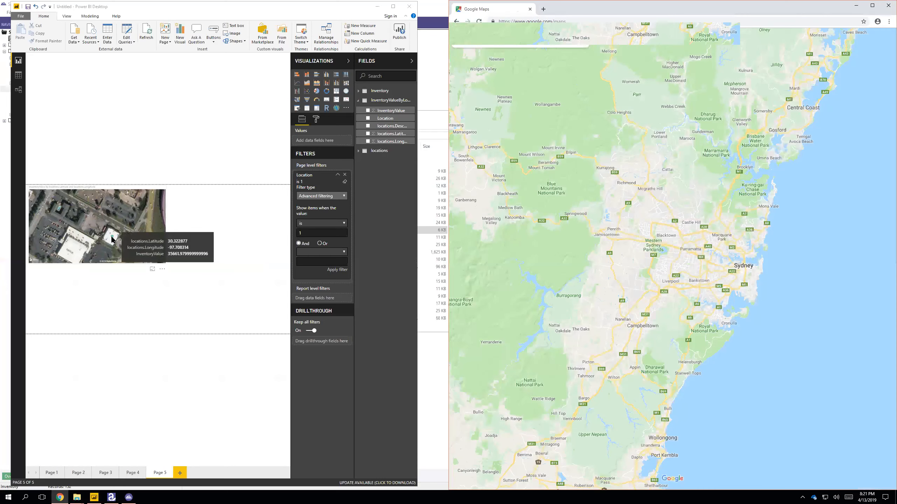
Switch to Power BI and read the latitude and longitude of the filtered location's marker on the map
{"action": "left_click", "coordinate": [111, 238]}
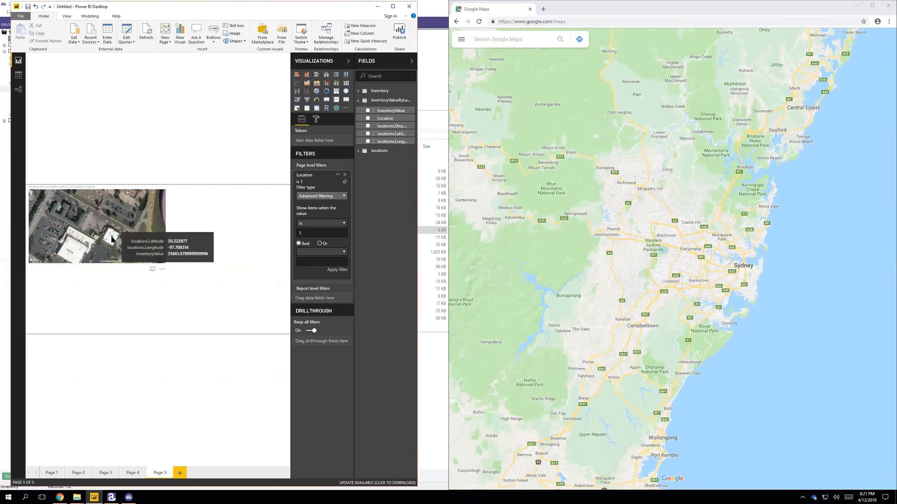
{"action": "left_click", "coordinate": [112, 239]}
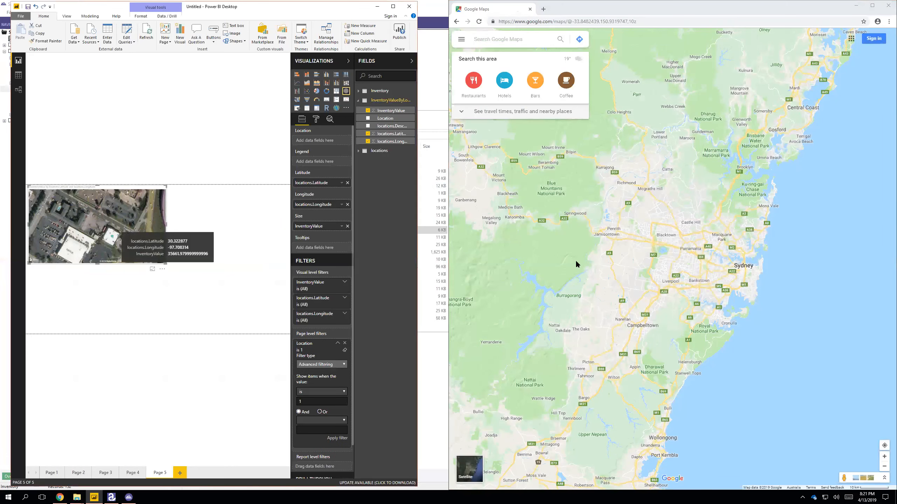
{"action": "left_click", "coordinate": [802, 264]}
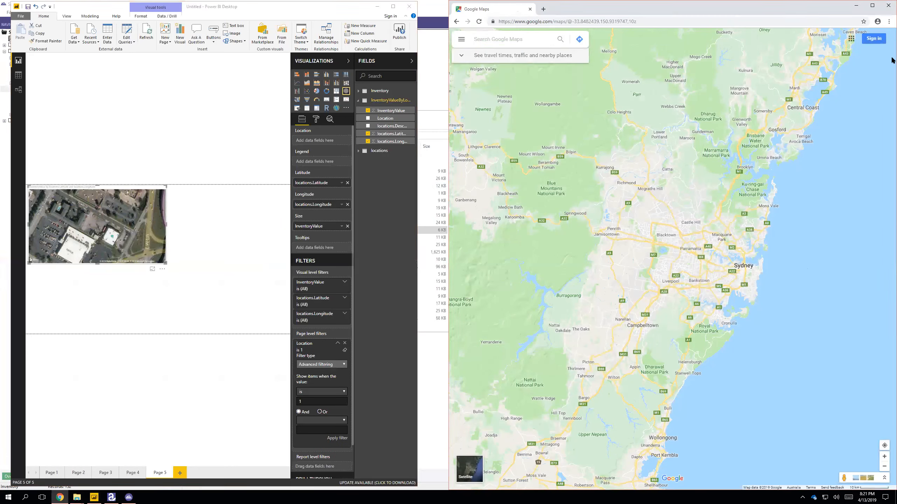
Try searching Google Maps in Chrome for "30.7 longitude 94 latitude"
{"action": "left_click", "coordinate": [489, 42]}
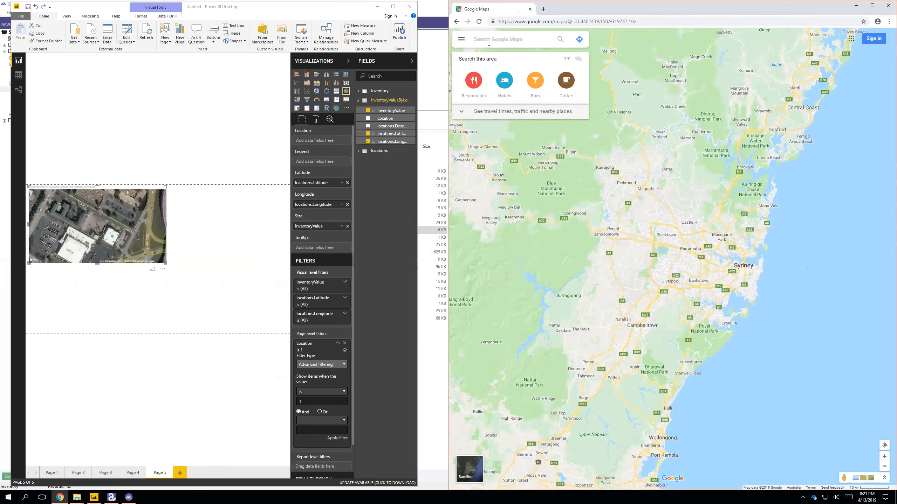
{"action": "type", "text": "30."}
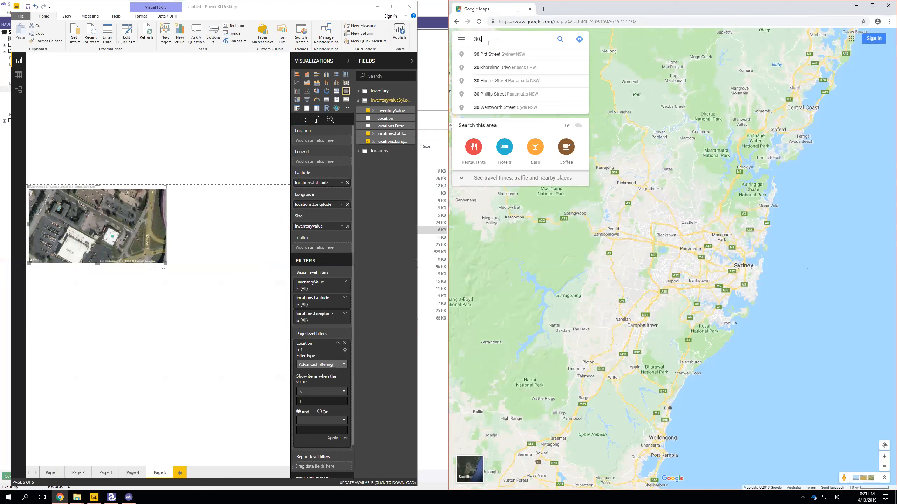
{"action": "type", "text": "7 longitude "}
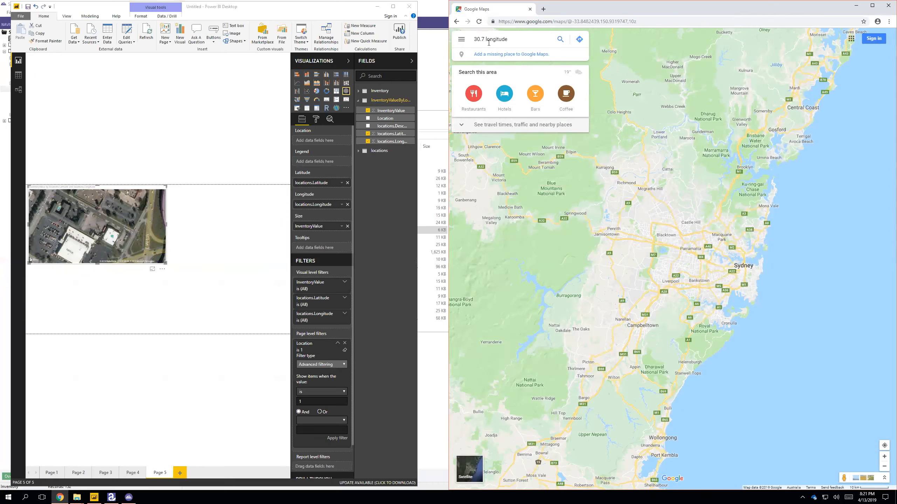
{"action": "type", "text": "94 latitude"}
{"action": "key", "text": "Return"}
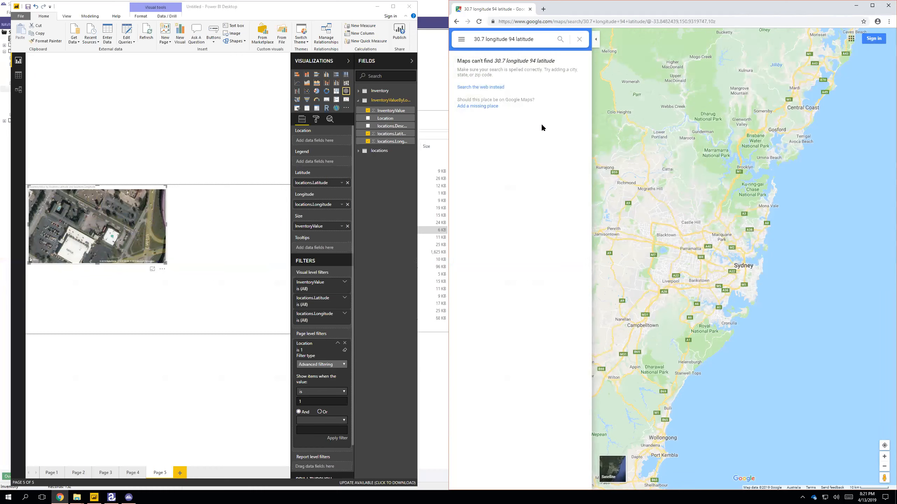
Recheck the marker's coordinates in Power BI and try the Google Maps search as "30.7 longitude -97 latitude"
{"action": "left_click", "coordinate": [519, 43]}
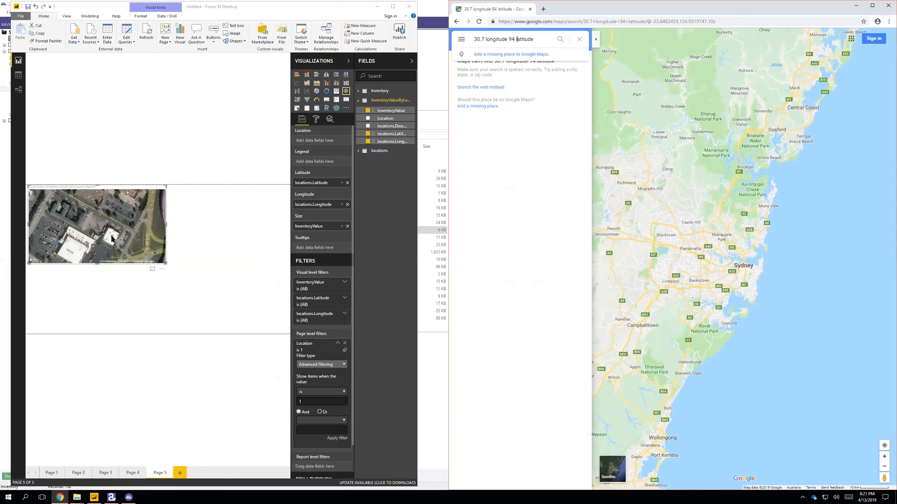
{"action": "mouse_move", "coordinate": [113, 239]}
{"action": "type", "text": "-"}
{"action": "key", "text": "BackSpace"}
{"action": "type", "text": "7"}
{"action": "key", "text": "Return"}
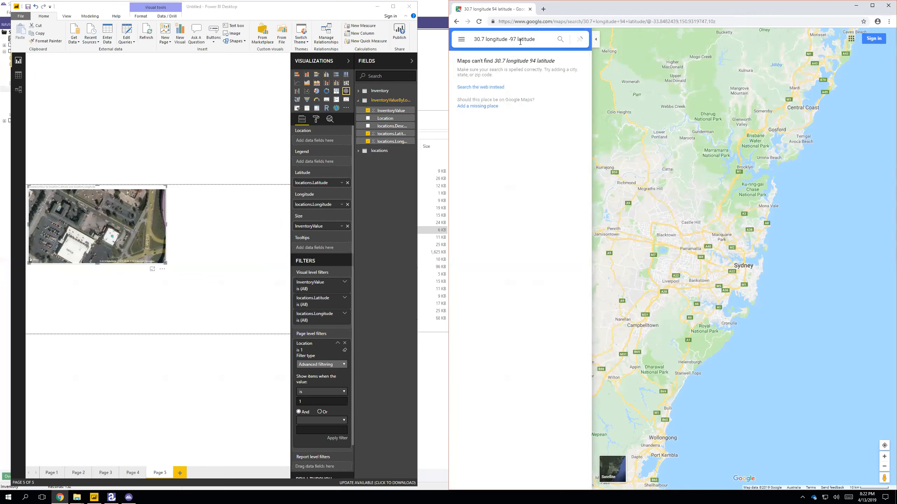
Replace the Google Maps search with the coordinate pair "30.7, -97" and examine the area around the pin
{"action": "left_click", "coordinate": [547, 42]}
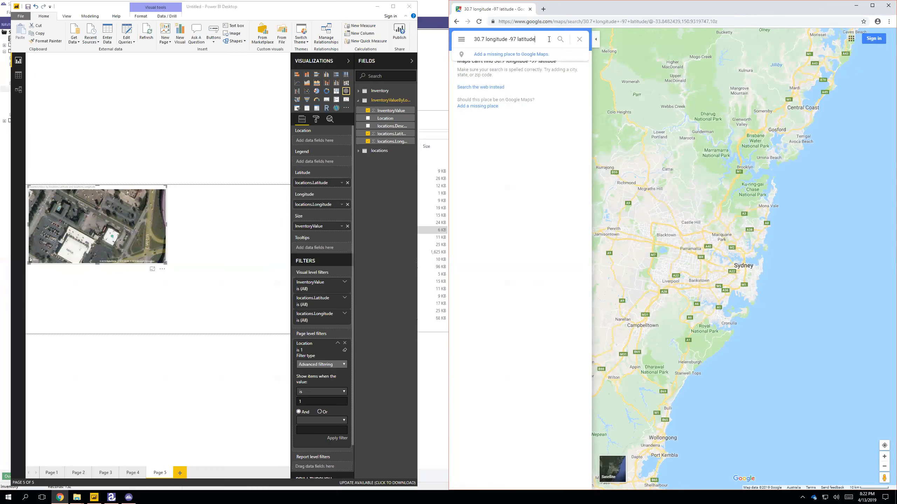
{"action": "key", "text": "ctrl+a"}
{"action": "type", "text": "30."}
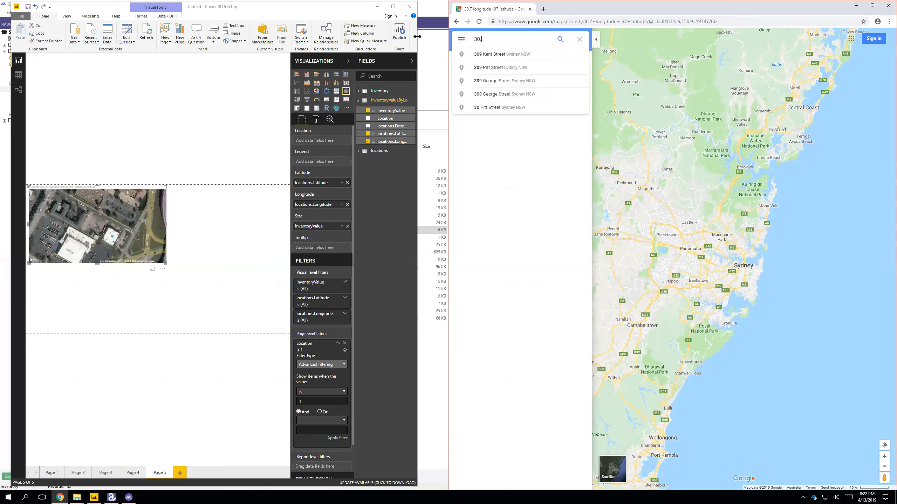
{"action": "type", "text": "7, -97"}
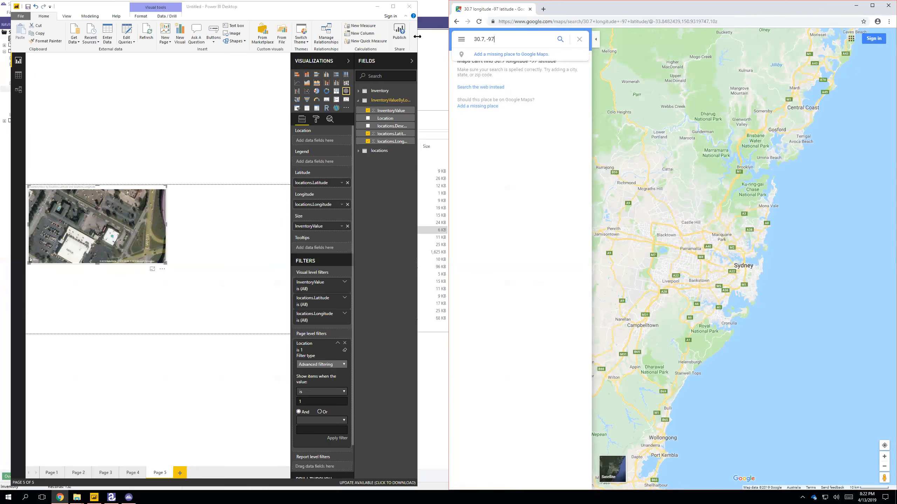
{"action": "key", "text": "Return"}
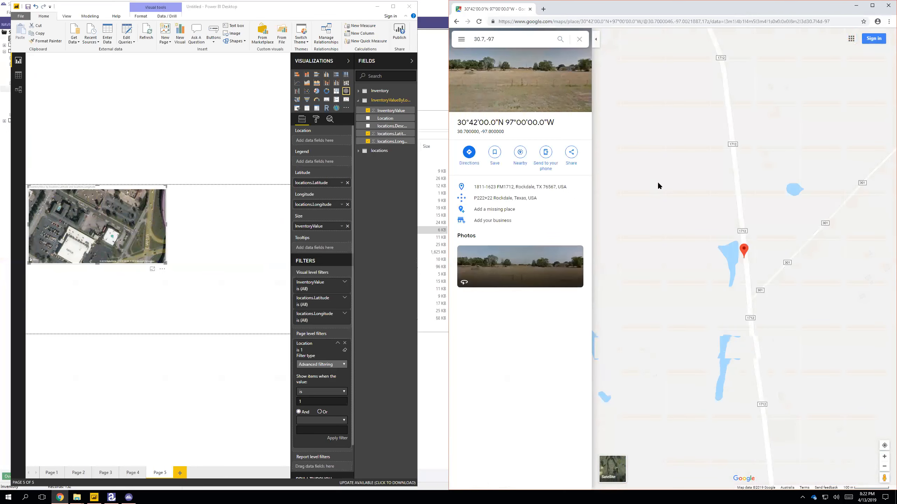
{"action": "scroll", "coordinate": [657, 181], "scroll_direction": "down", "scroll_amount": 1}
{"action": "scroll", "coordinate": [676, 224], "scroll_direction": "down", "scroll_amount": 3}
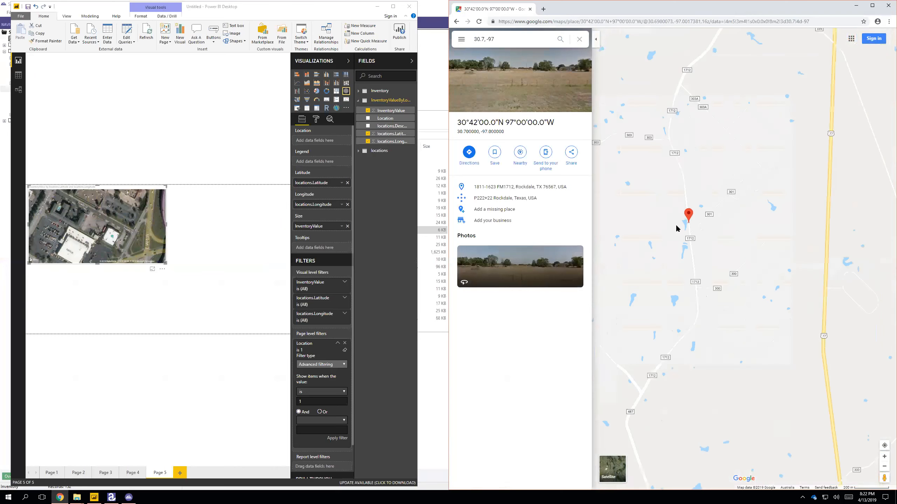
Search Google Maps for the location's full coordinates "30.322877, -97.708314"
{"action": "left_click", "coordinate": [487, 40]}
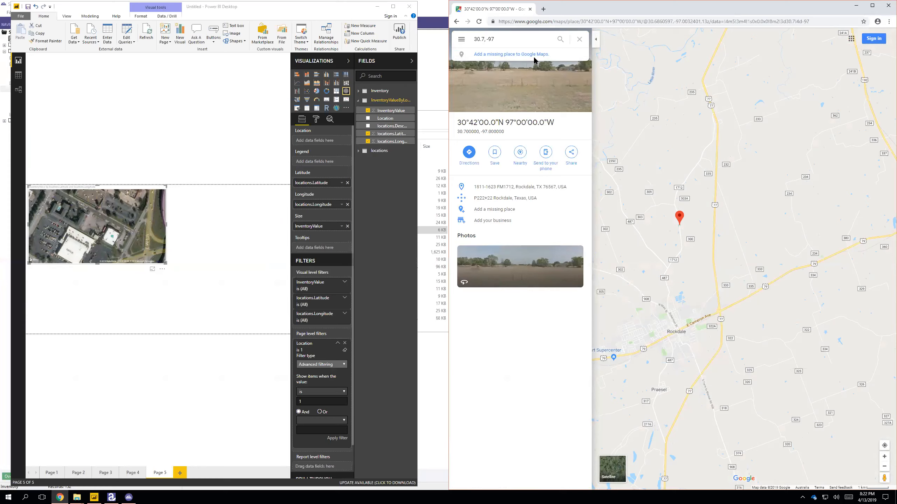
{"action": "key", "text": "BackSpace"}
{"action": "type", "text": "3"}
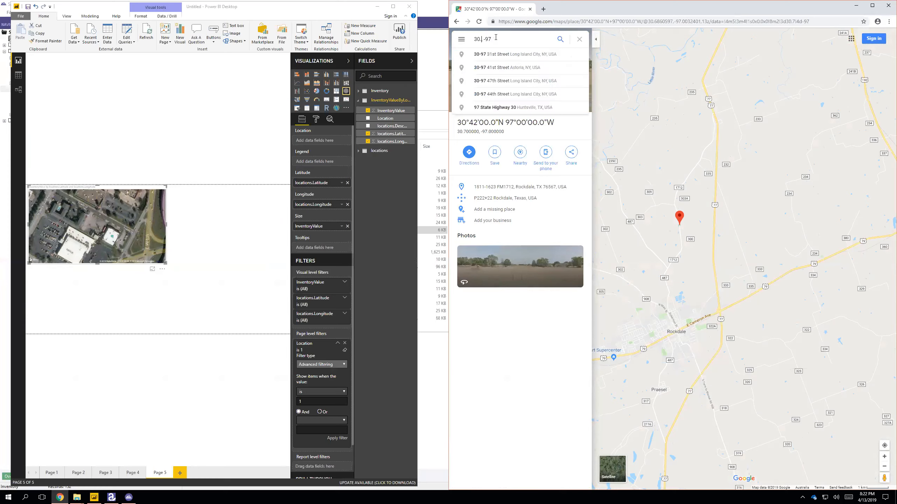
{"action": "type", "text": "22877, -97"}
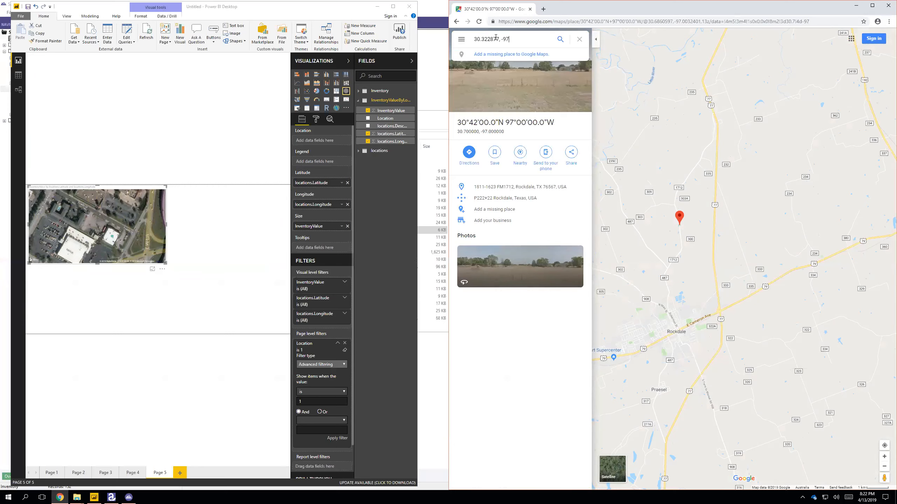
{"action": "type", "text": ".708314"}
{"action": "key", "text": "Return"}
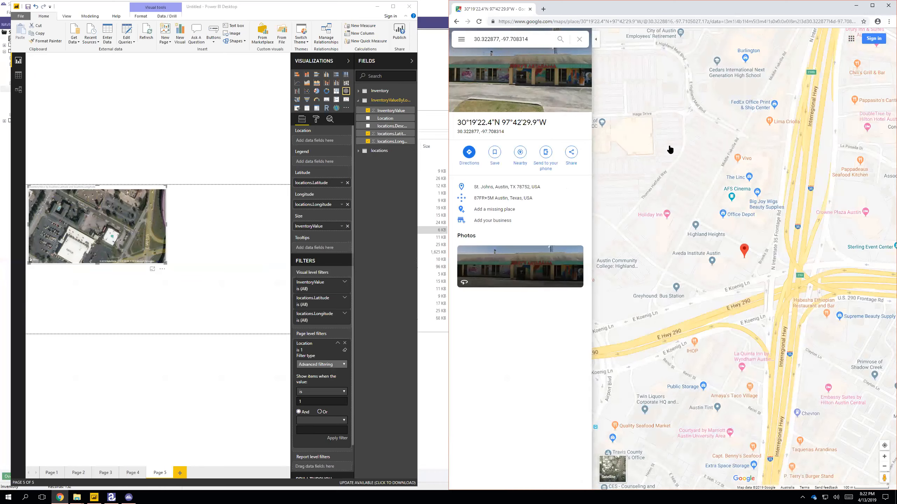
Show the searched location in satellite view and examine the building at the pin up close
{"action": "left_click", "coordinate": [615, 461]}
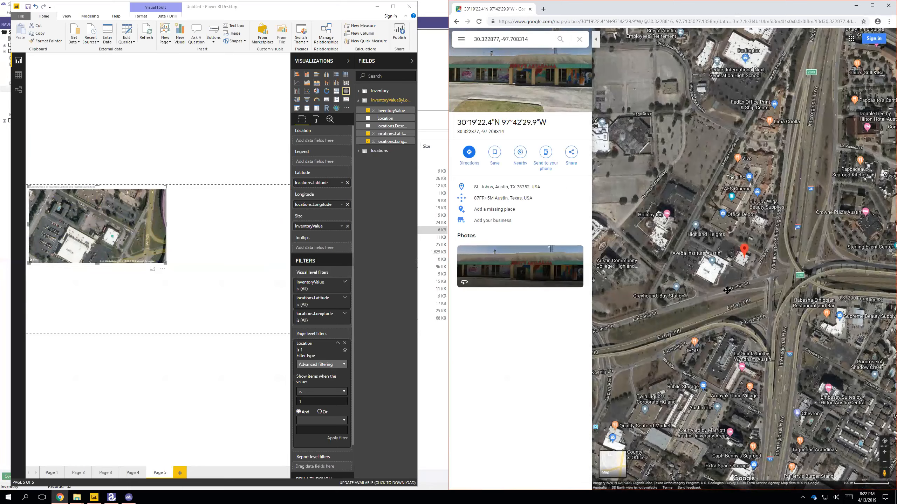
{"action": "left_click_drag", "start_coordinate": [745, 264], "coordinate": [717, 269]}
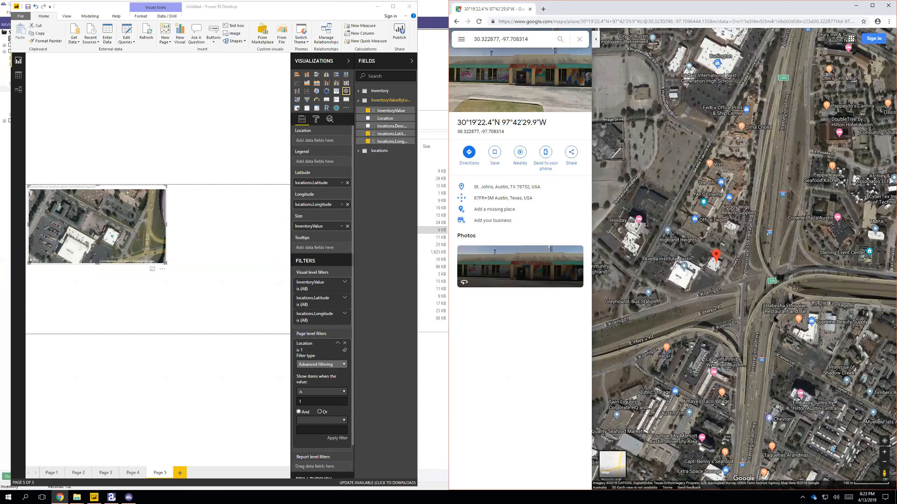
{"action": "scroll", "coordinate": [722, 287], "scroll_direction": "up", "scroll_amount": 5}
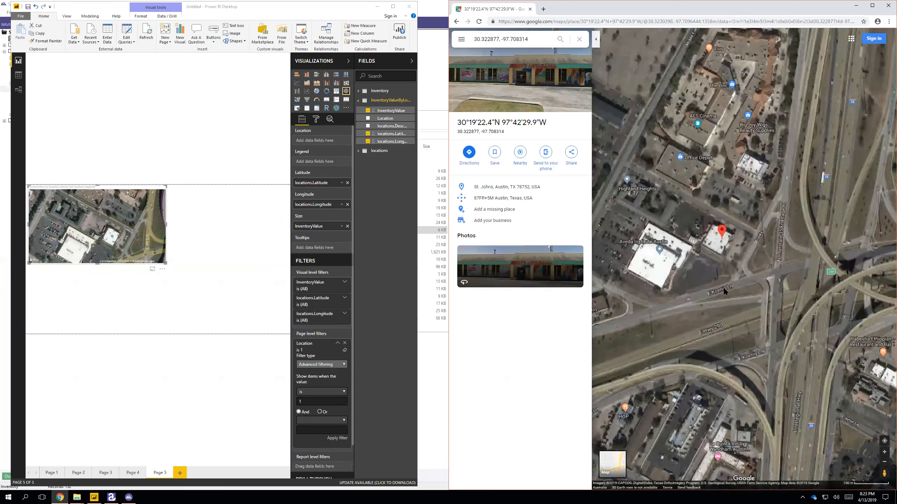
{"action": "left_click_drag", "start_coordinate": [714, 174], "coordinate": [772, 335]}
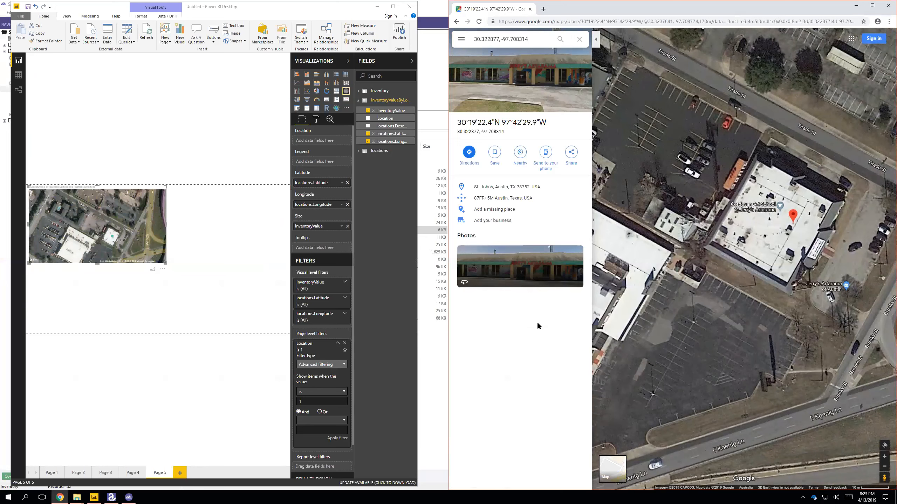
Open the location's Street View photo in a maximized browser window and look around to examine the building's storefront
{"action": "left_click", "coordinate": [553, 285]}
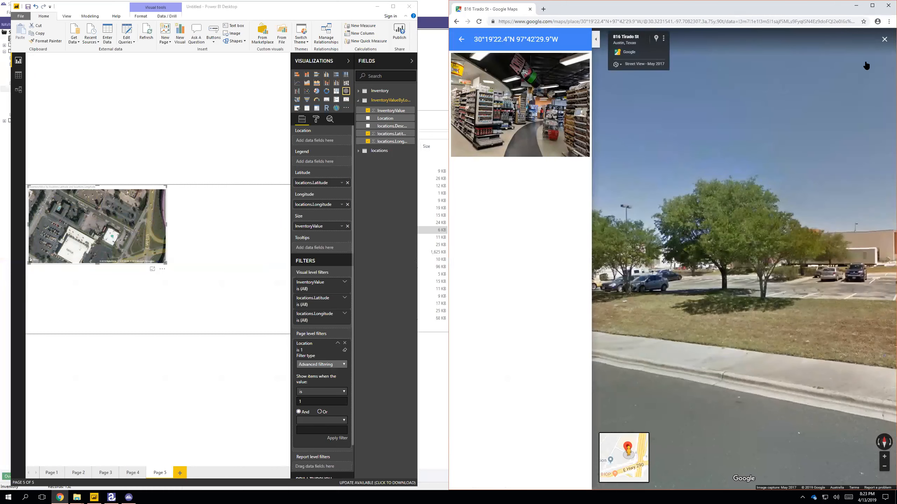
{"action": "left_click", "coordinate": [870, 5]}
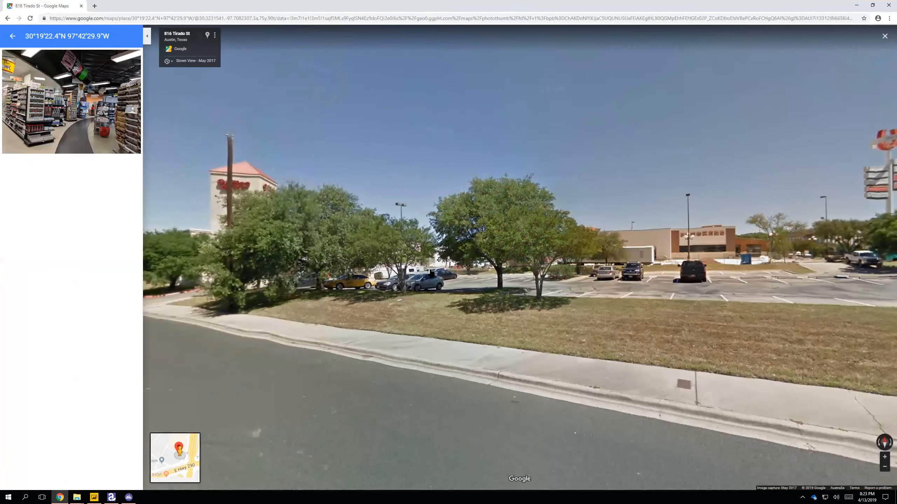
{"action": "left_click_drag", "start_coordinate": [694, 272], "coordinate": [376, 269]}
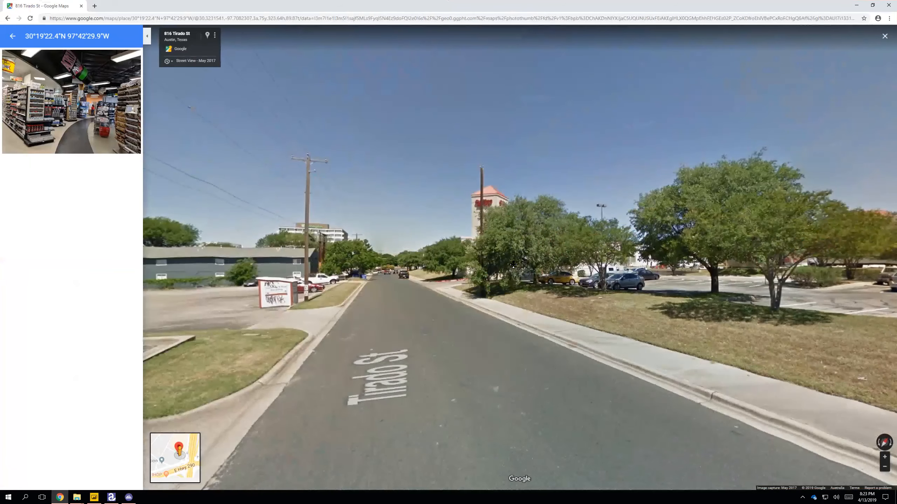
{"action": "left_click_drag", "start_coordinate": [289, 271], "coordinate": [522, 257]}
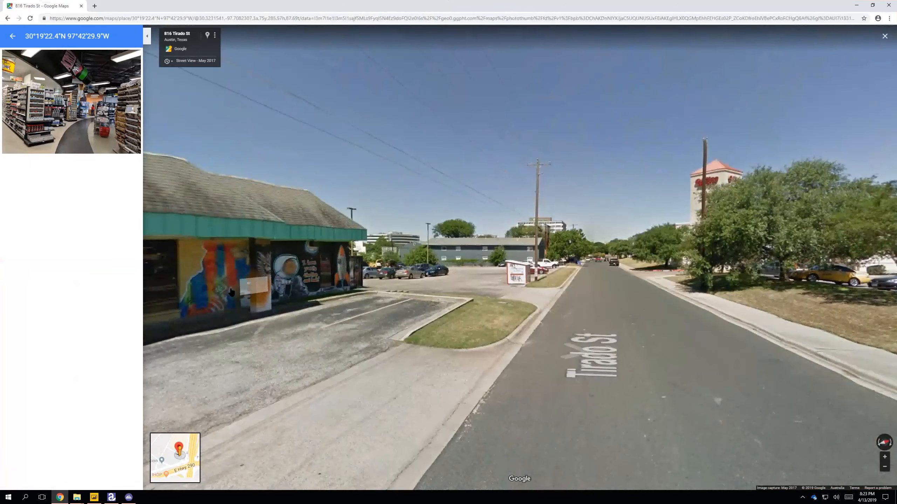
{"action": "left_click_drag", "start_coordinate": [288, 291], "coordinate": [313, 290]}
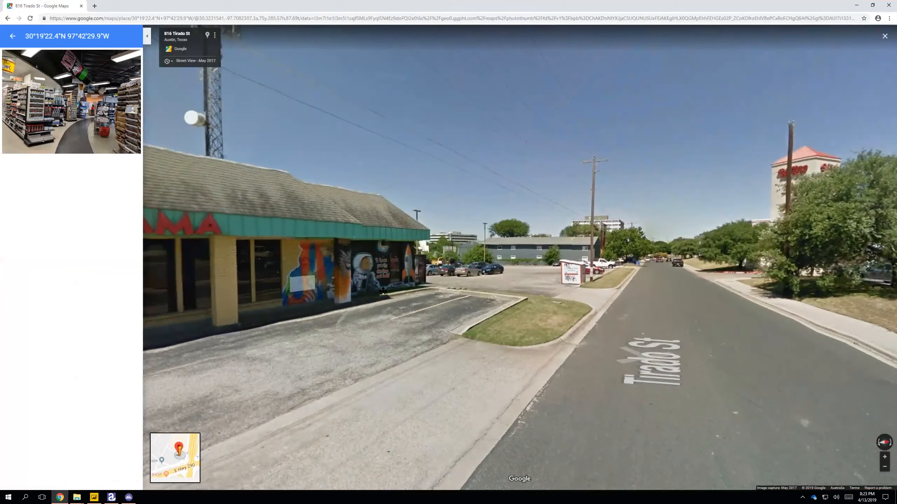
{"action": "left_click_drag", "start_coordinate": [404, 291], "coordinate": [526, 268]}
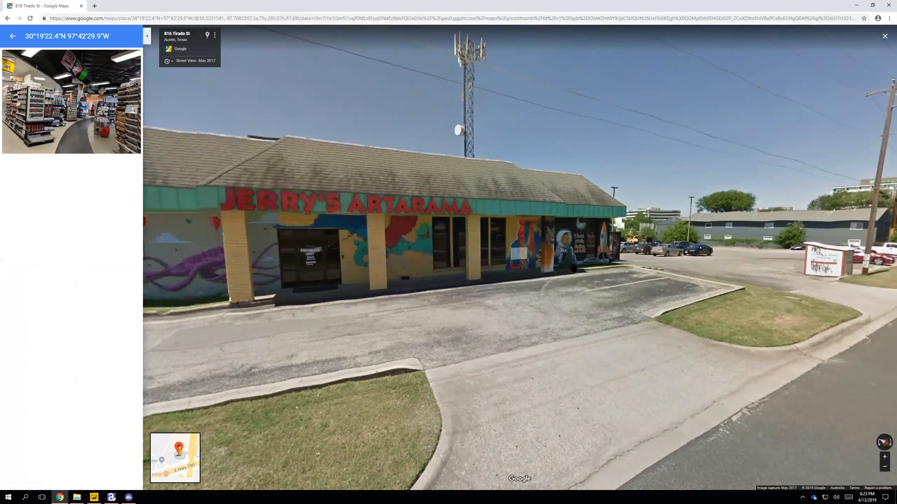
Look along Tirado St in Street View and jump to a nearby Street View point to examine the store's surroundings
{"action": "left_click_drag", "start_coordinate": [182, 289], "coordinate": [191, 269]}
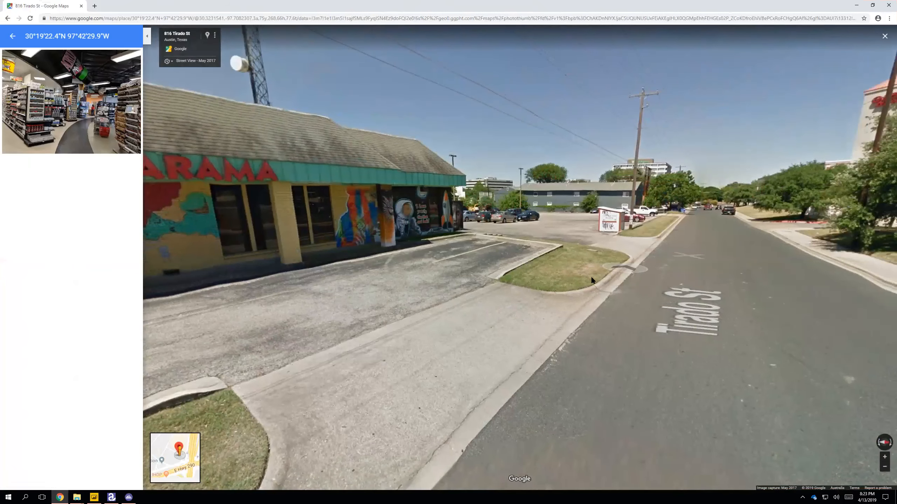
{"action": "left_click_drag", "start_coordinate": [596, 281], "coordinate": [317, 288]}
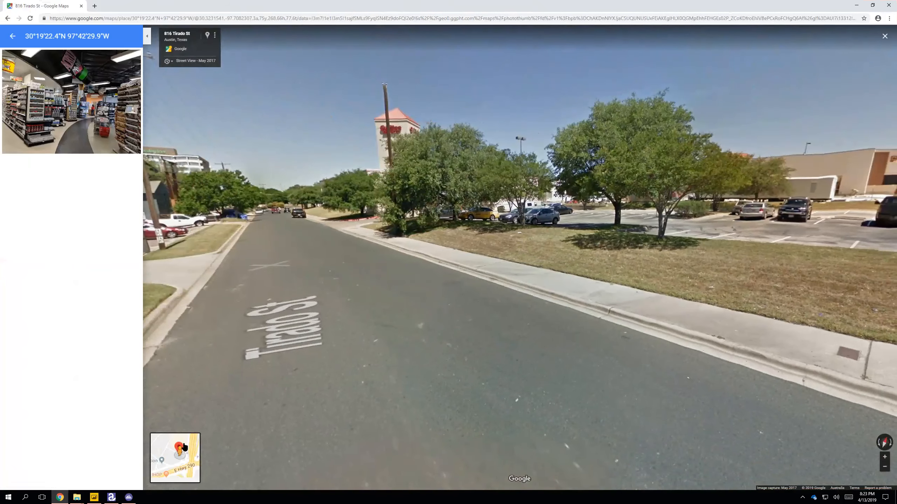
{"action": "left_click", "coordinate": [173, 454]}
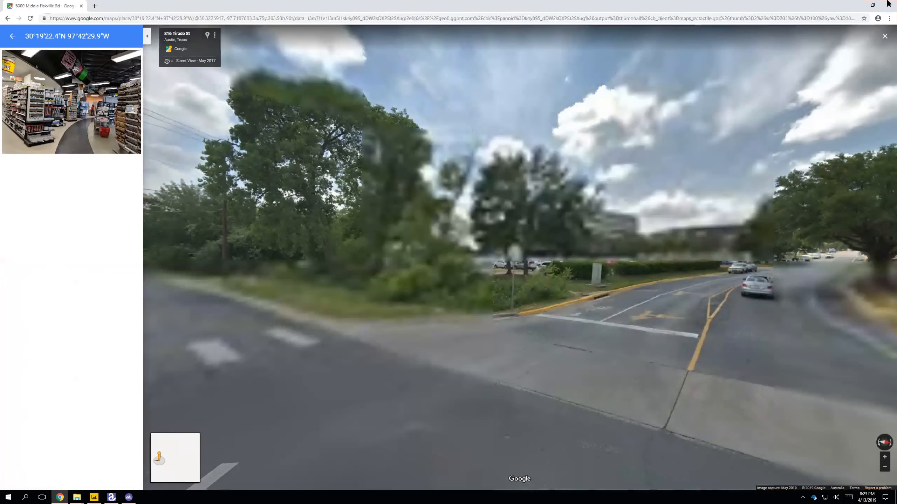
Return from the browser to the Power BI Desktop report and maximize its window
{"action": "left_click", "coordinate": [857, 5]}
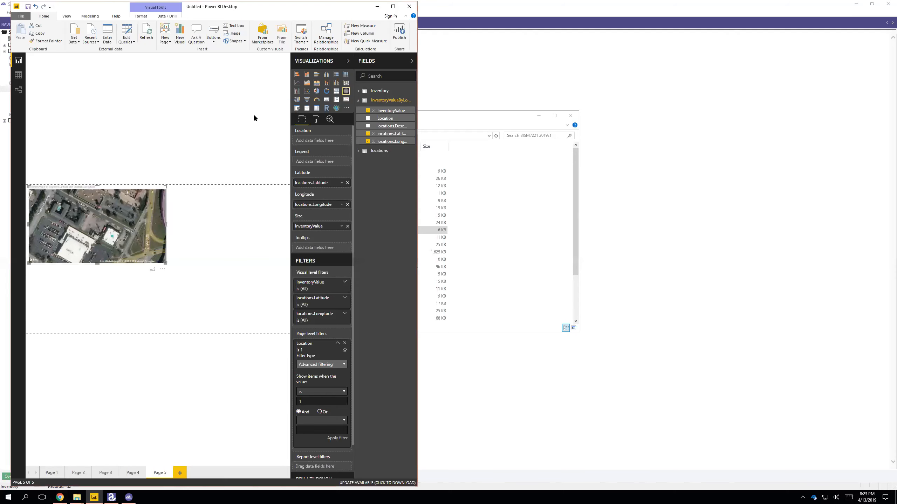
{"action": "left_click", "coordinate": [254, 117]}
{"action": "left_click", "coordinate": [393, 6]}
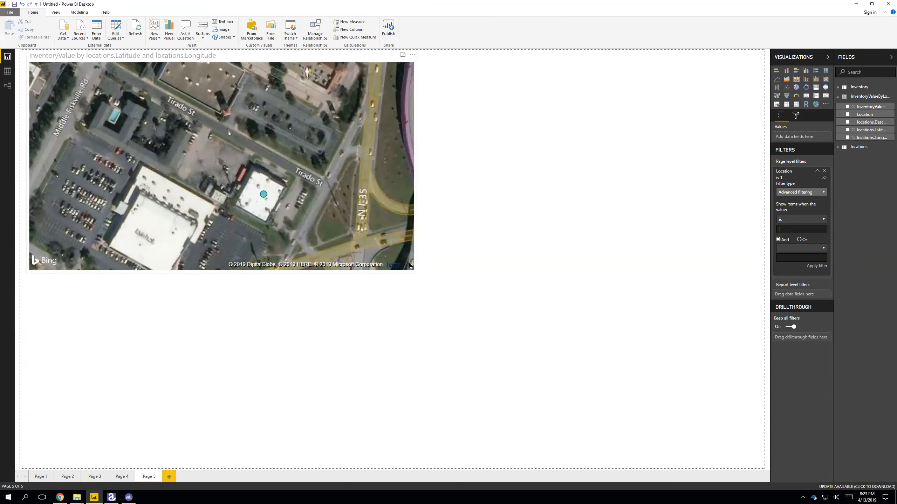
Remove the page level Location filter so the map includes every location
{"action": "left_click", "coordinate": [410, 265]}
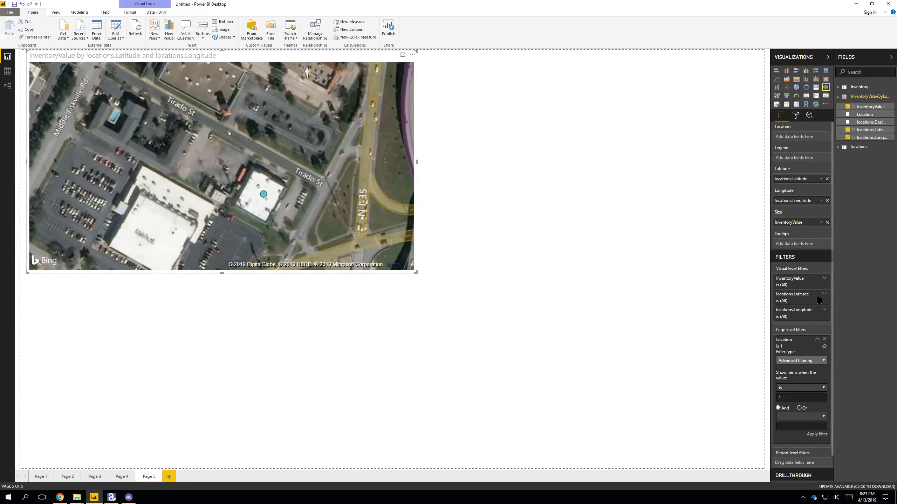
{"action": "left_click", "coordinate": [824, 339]}
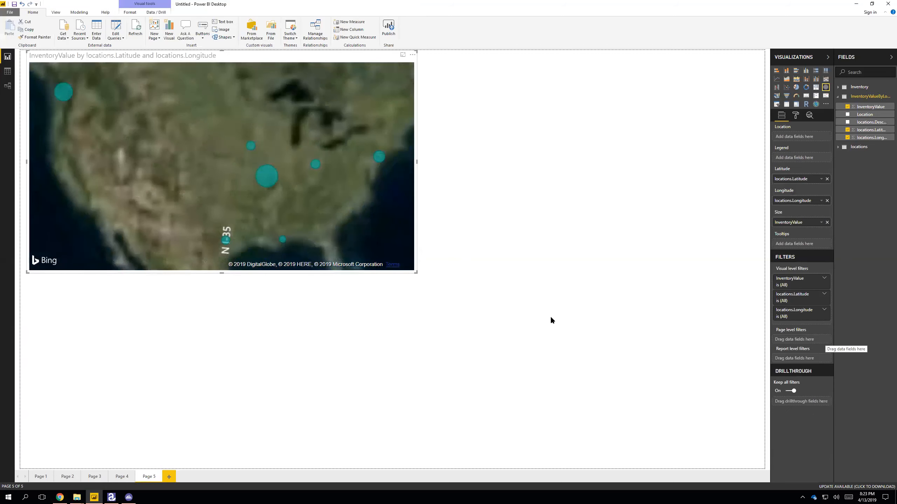
{"action": "left_click", "coordinate": [543, 313]}
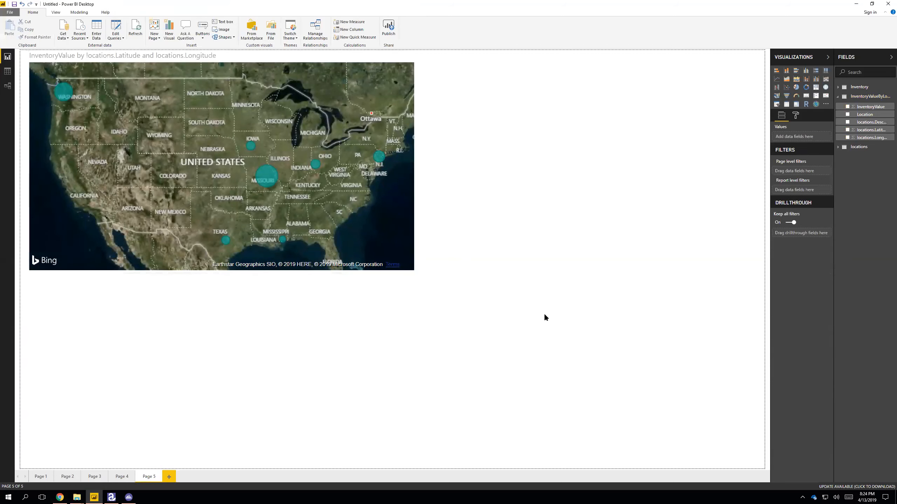
Try the Dark, Light and Grayscale themes on the inventory value map and set its map style to Road
{"action": "left_click", "coordinate": [795, 115]}
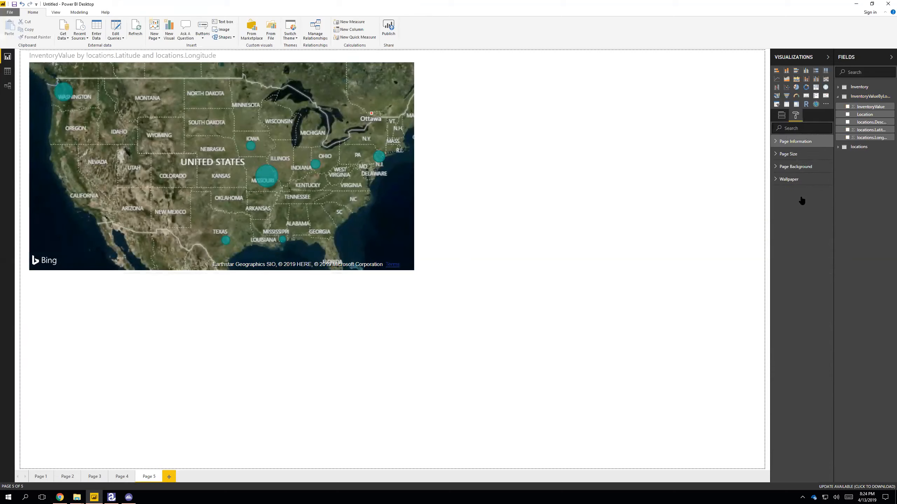
{"action": "left_click", "coordinate": [303, 225]}
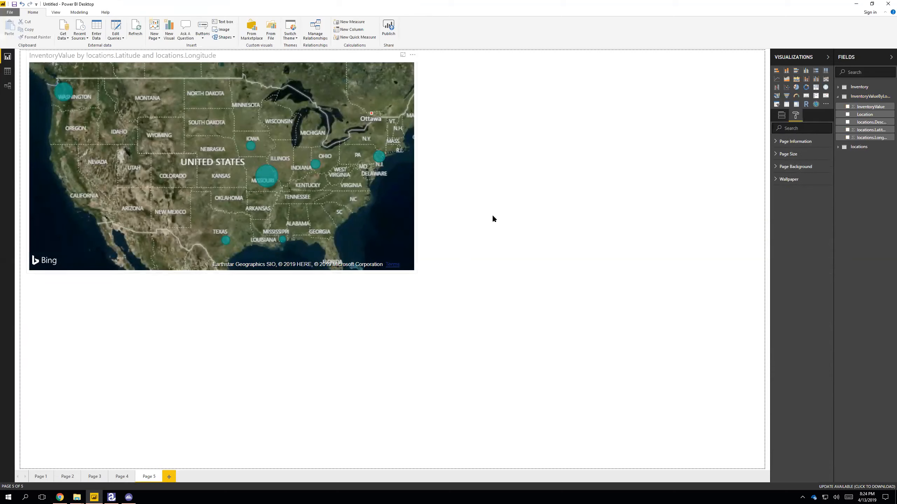
{"action": "left_click", "coordinate": [796, 115]}
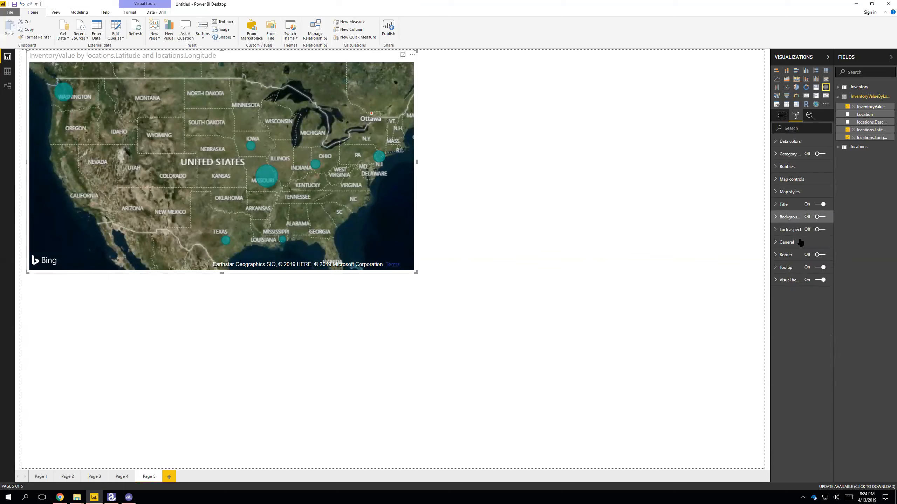
{"action": "left_click", "coordinate": [790, 192]}
{"action": "left_click", "coordinate": [790, 212]}
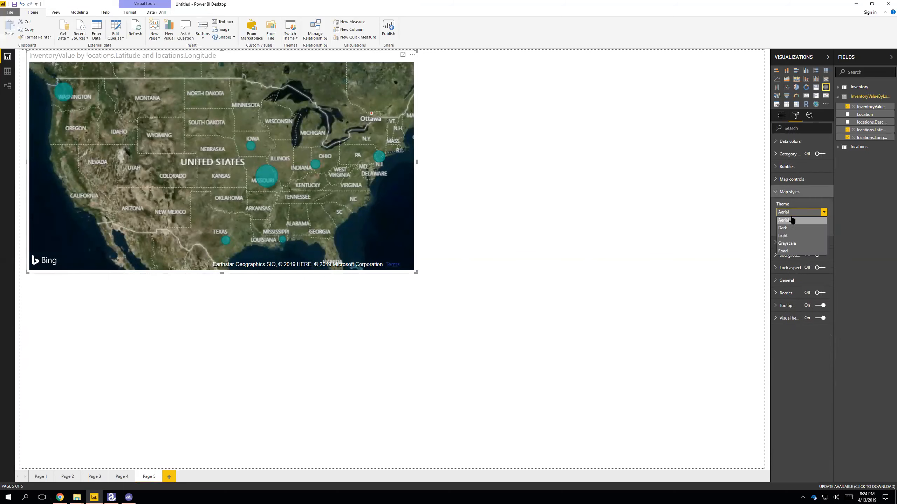
{"action": "left_click", "coordinate": [794, 228]}
{"action": "left_click", "coordinate": [795, 213]}
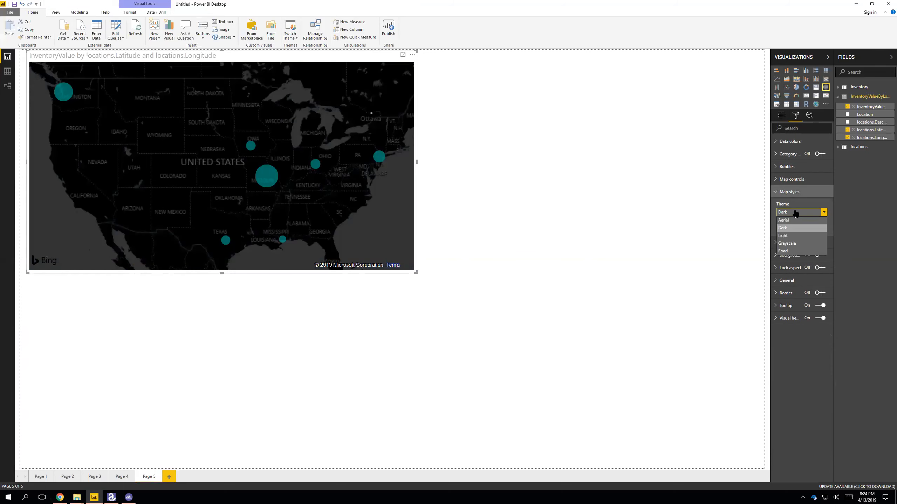
{"action": "left_click", "coordinate": [794, 236]}
{"action": "left_click", "coordinate": [796, 213]}
{"action": "left_click", "coordinate": [800, 244]}
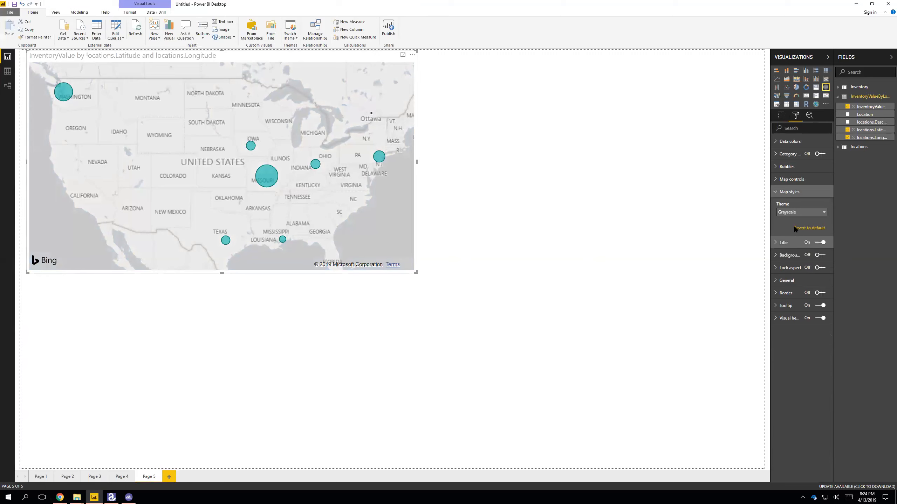
{"action": "left_click", "coordinate": [796, 212]}
{"action": "left_click", "coordinate": [791, 252]}
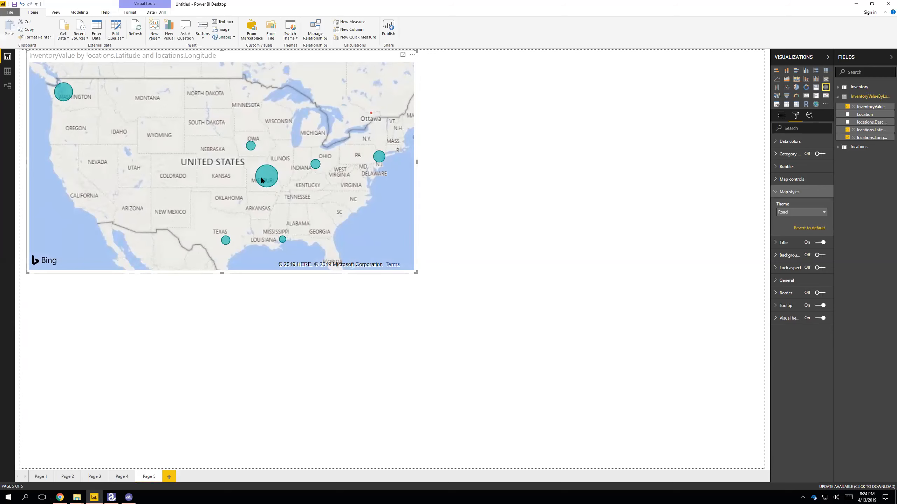
Inspect the coordinates and inventory value of the Missouri and Washington bubbles on the map
{"action": "mouse_move", "coordinate": [261, 180]}
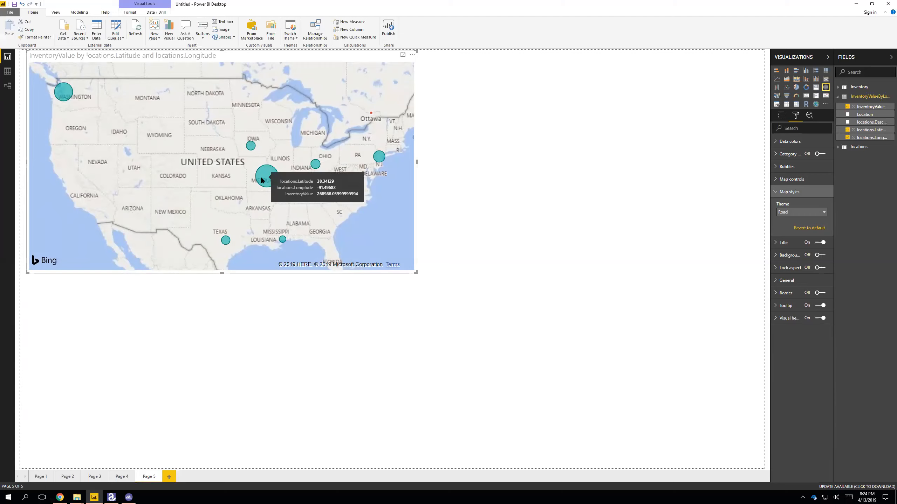
{"action": "left_click", "coordinate": [517, 221]}
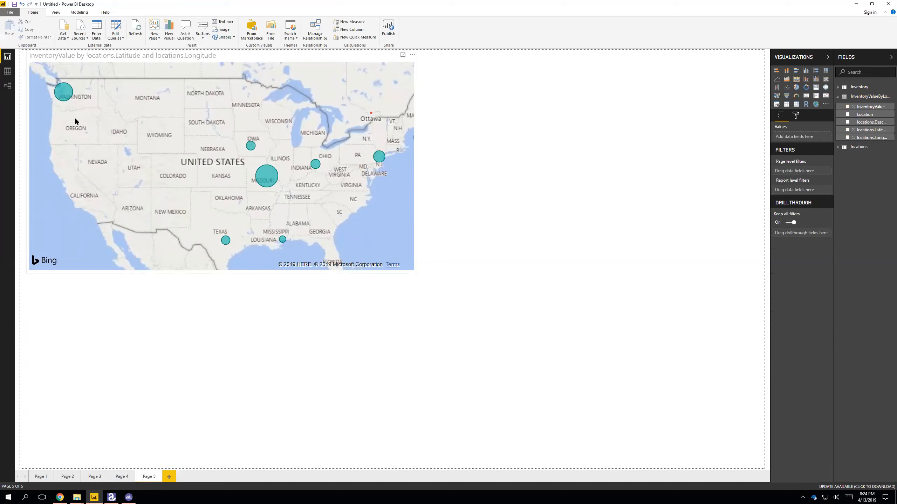
{"action": "mouse_move", "coordinate": [60, 95]}
View the map at world scale and bring North America back into view to examine how the inventory bubbles are distributed
{"action": "left_click", "coordinate": [377, 266]}
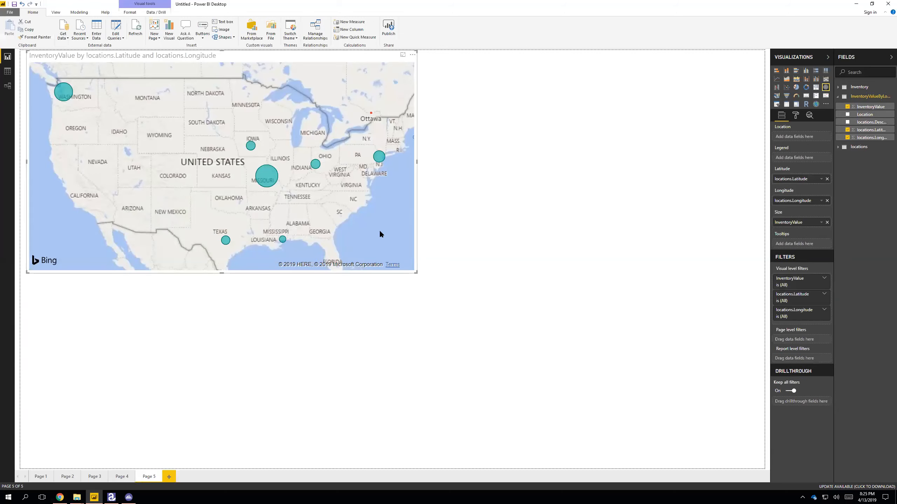
{"action": "scroll", "coordinate": [377, 233], "scroll_direction": "down", "scroll_amount": 3}
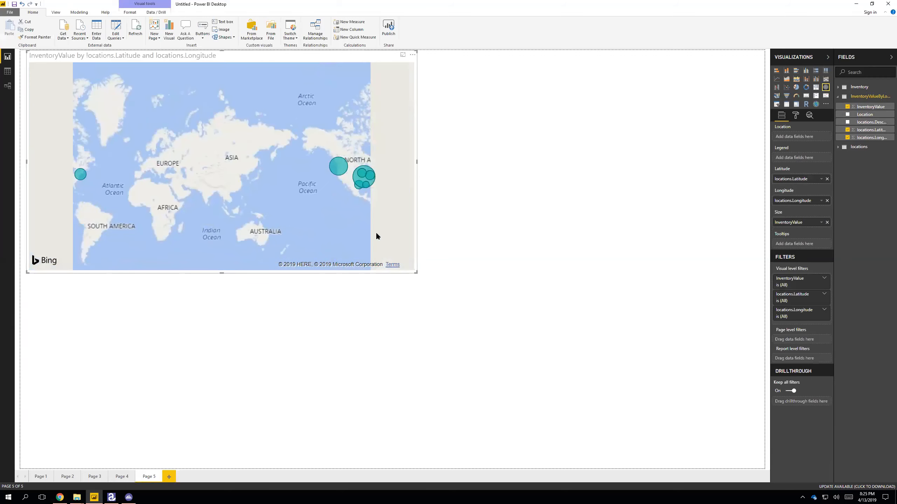
{"action": "left_click_drag", "start_coordinate": [202, 195], "coordinate": [195, 194]}
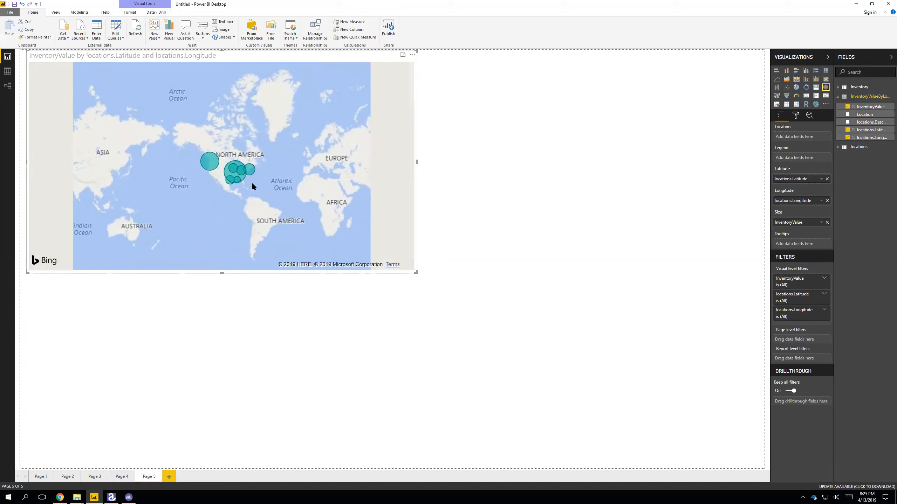
{"action": "scroll", "coordinate": [222, 192], "scroll_direction": "up", "scroll_amount": 3}
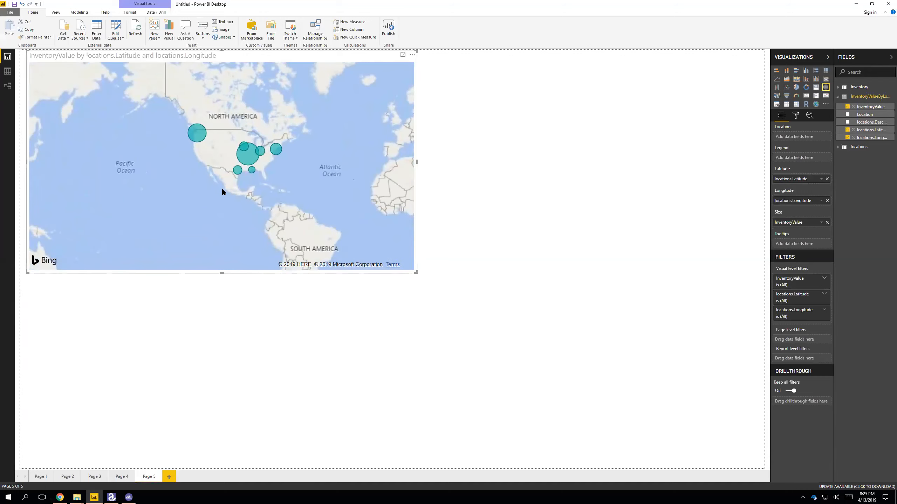
{"action": "left_click_drag", "start_coordinate": [197, 95], "coordinate": [240, 97]}
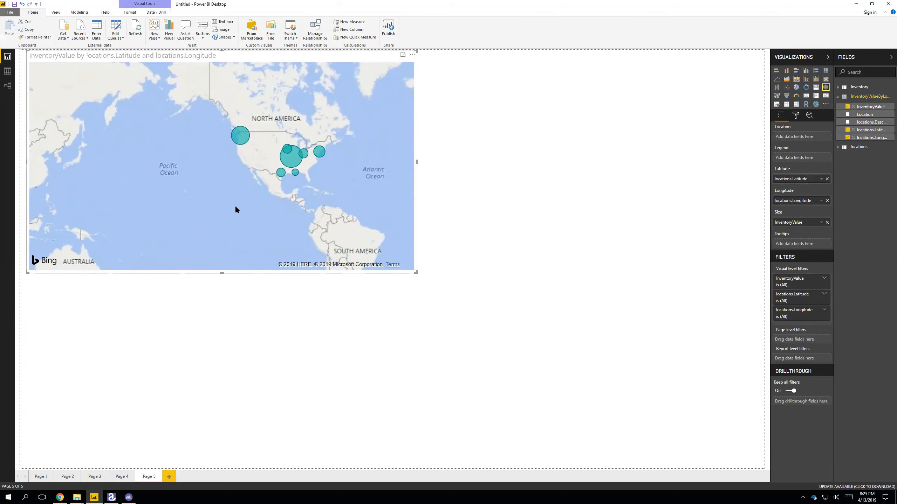
{"action": "left_click", "coordinate": [515, 220]}
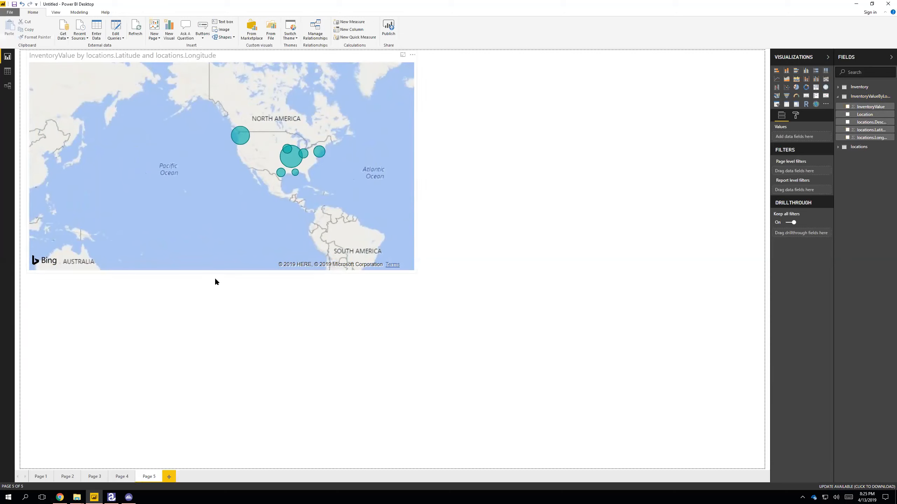